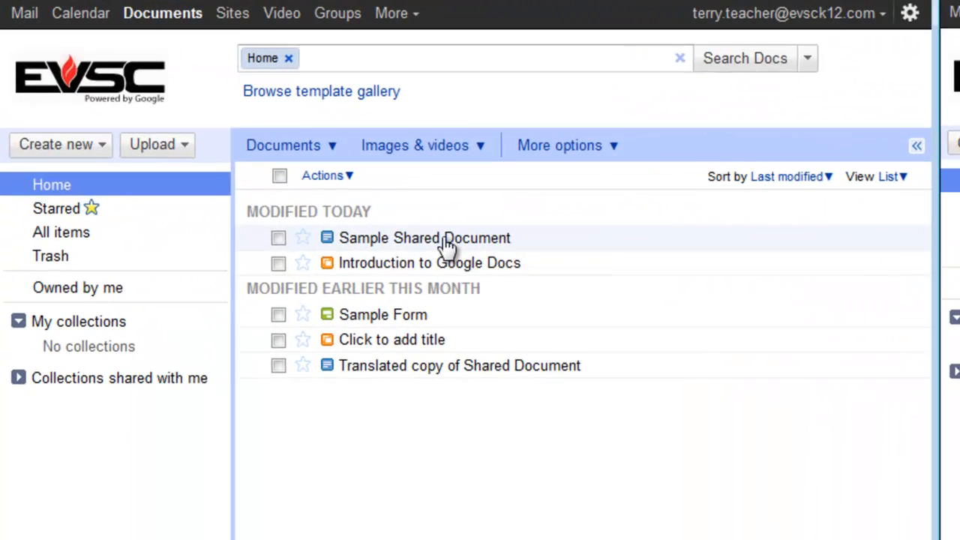
# - Open Sample Shared Document and view its sharing settings and current access list
pyautogui.click(239, 138)
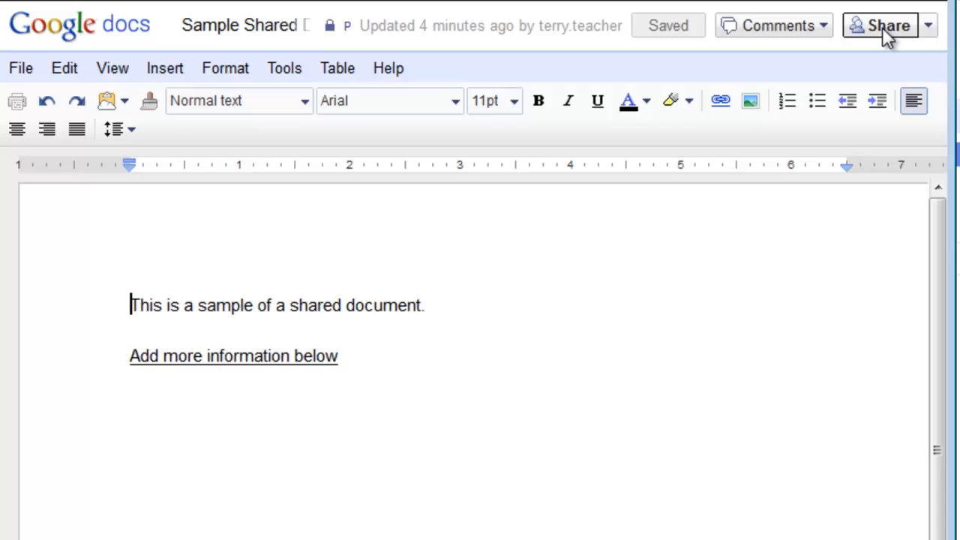
pyautogui.click(883, 56)
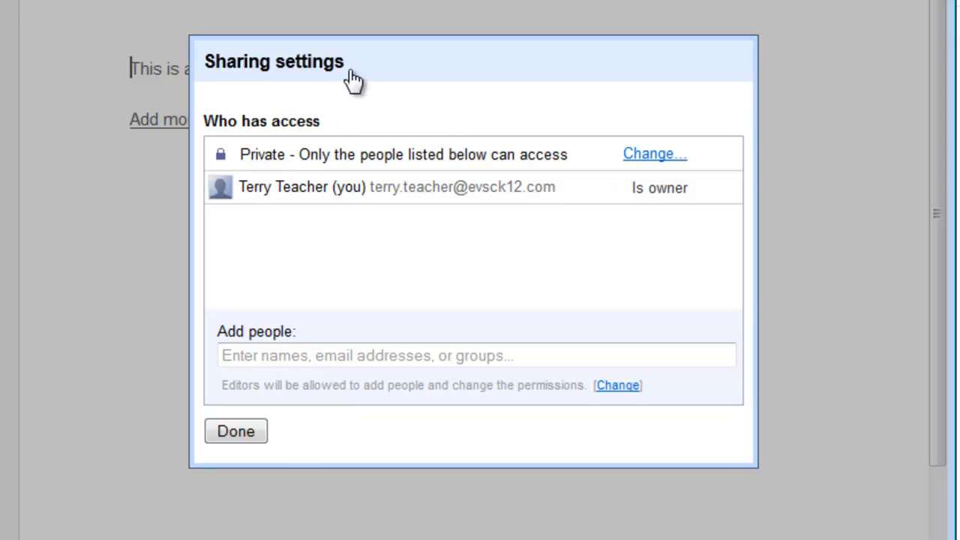
pyautogui.click(332, 357)
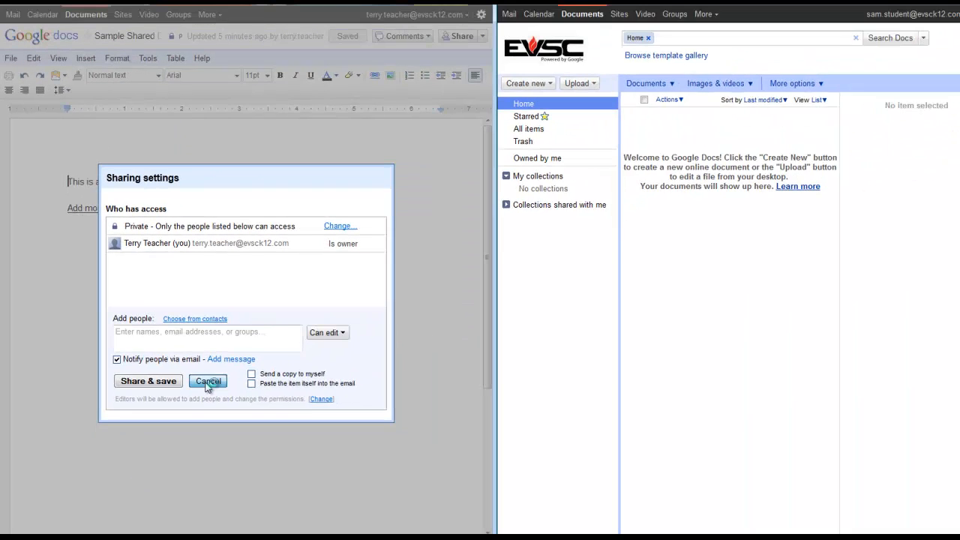
# - Close the sharing dialog and go back to the Docs list, toggling Sample Shared Document's checkbox
pyautogui.click(400, 451)
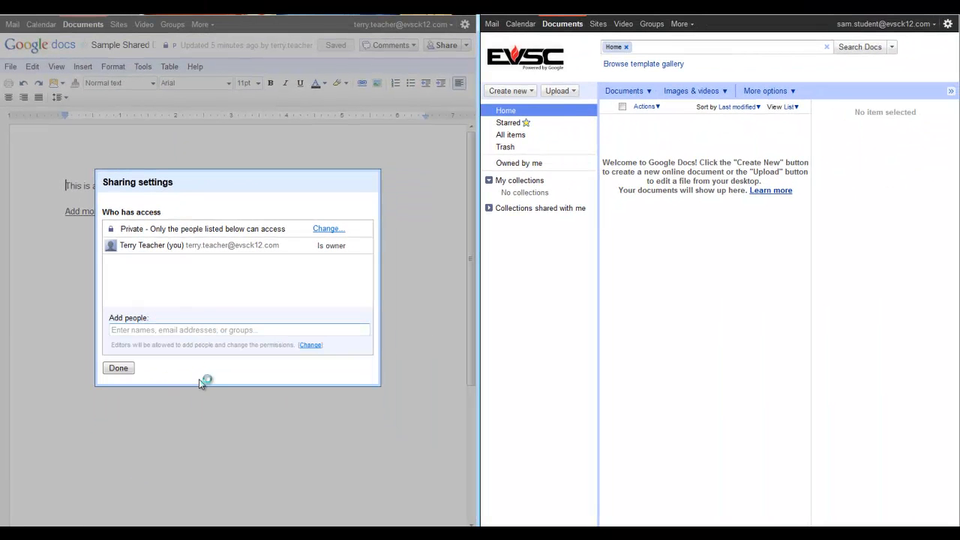
pyautogui.click(124, 368)
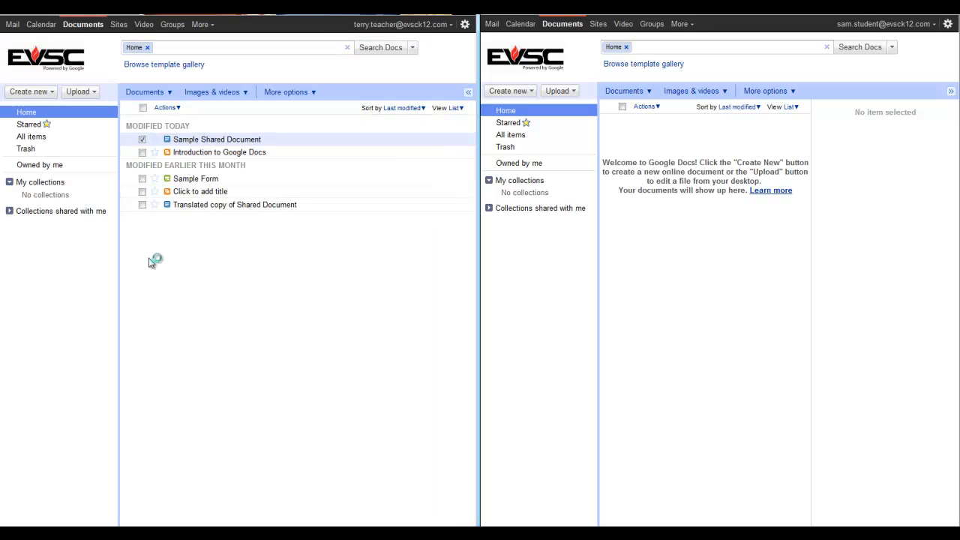
pyautogui.click(143, 140)
pyautogui.click(142, 140)
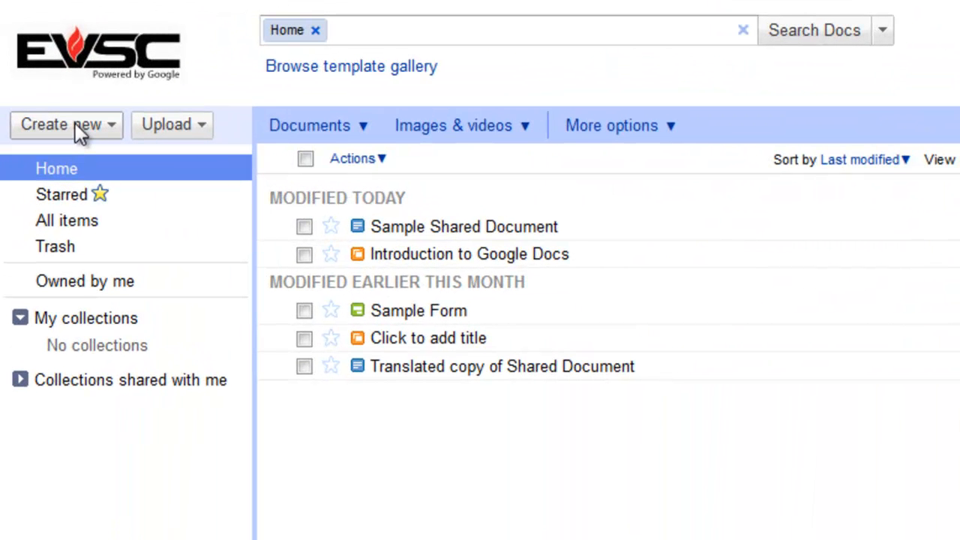
# - Create a new collection named '3P - Editing'
pyautogui.click(79, 127)
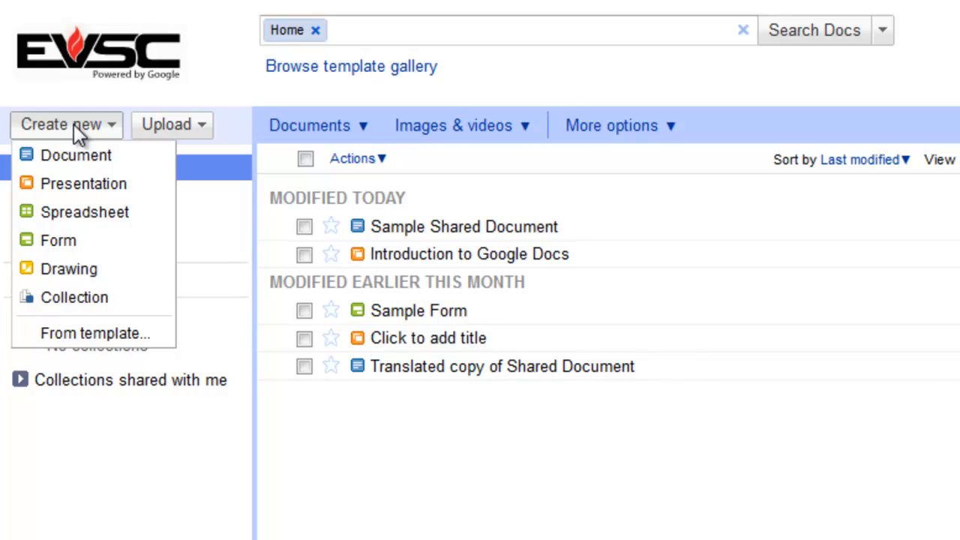
pyautogui.click(57, 300)
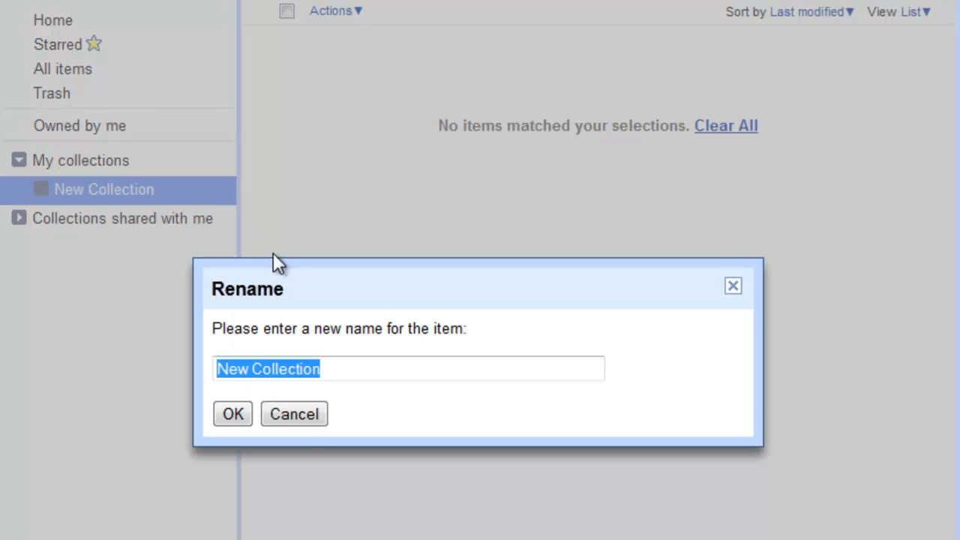
pyautogui.moveTo(309, 301); pyautogui.dragTo(313, 129)
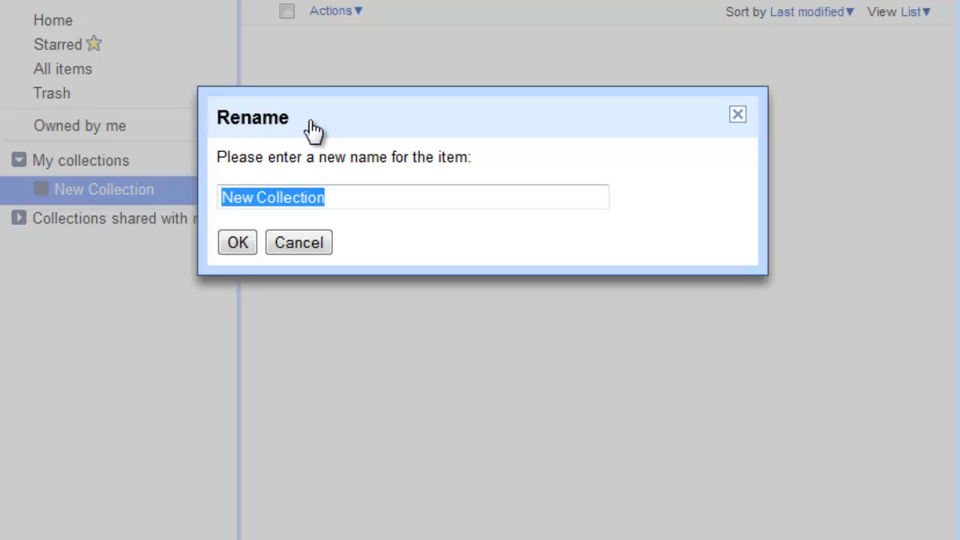
pyautogui.write('3')
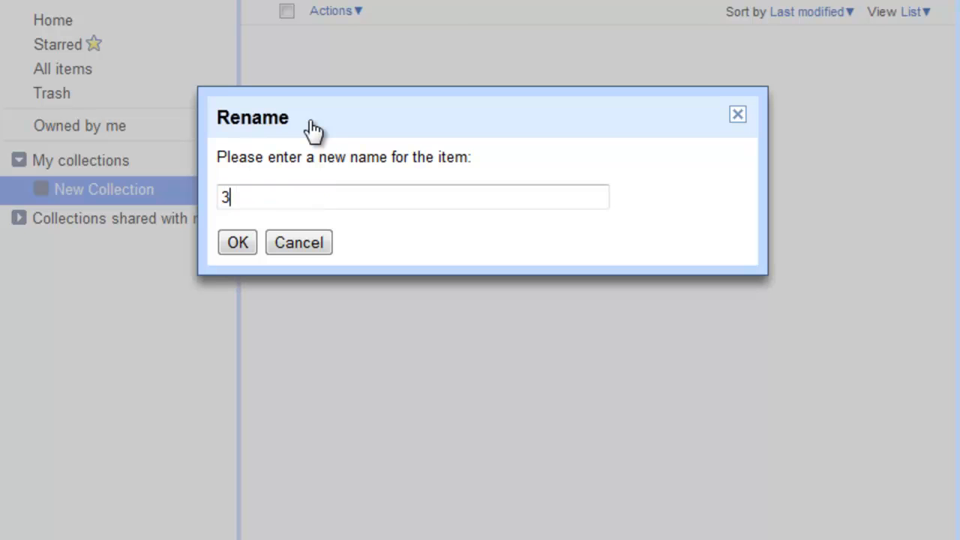
pyautogui.write('P - Editing')
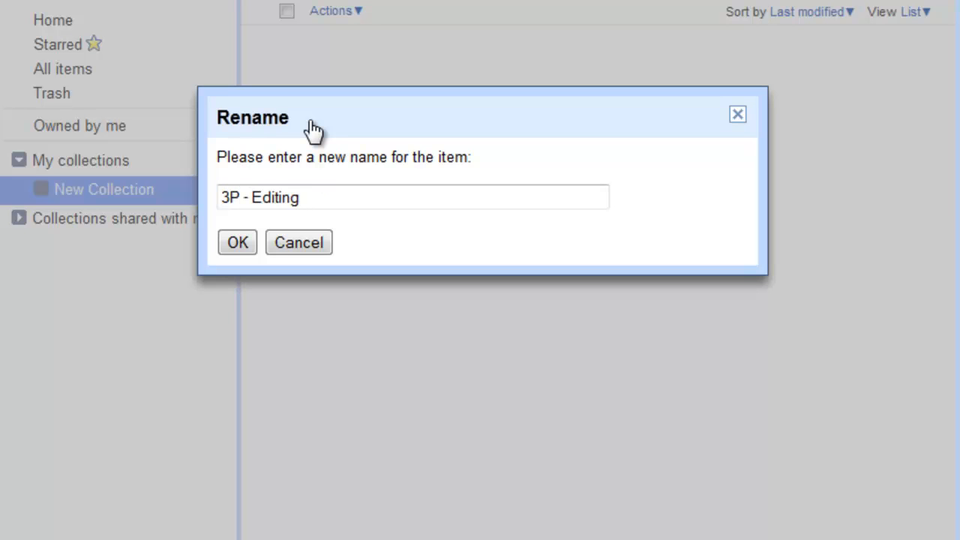
pyautogui.click(239, 244)
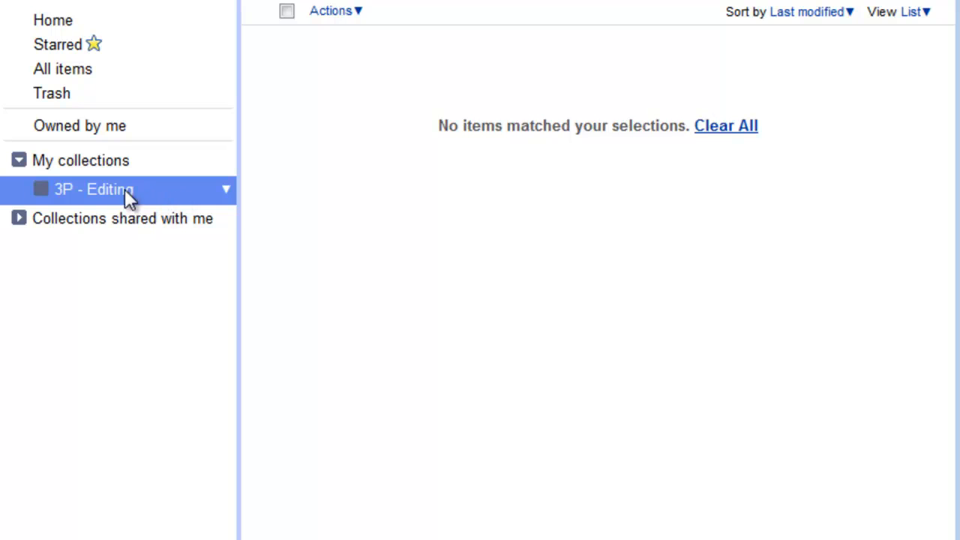
# - Change the 3P - Editing collection's colour to red
pyautogui.click(226, 192)
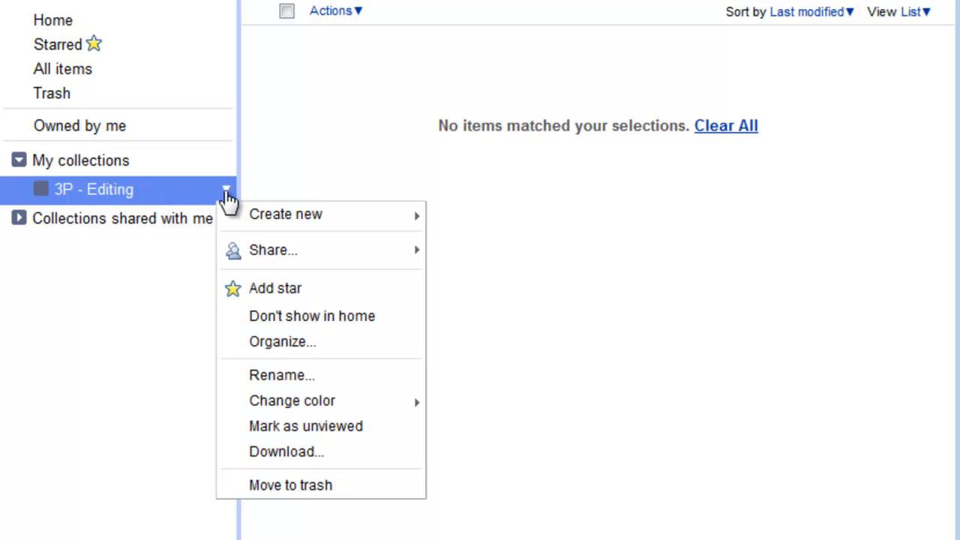
pyautogui.moveTo(330, 405)
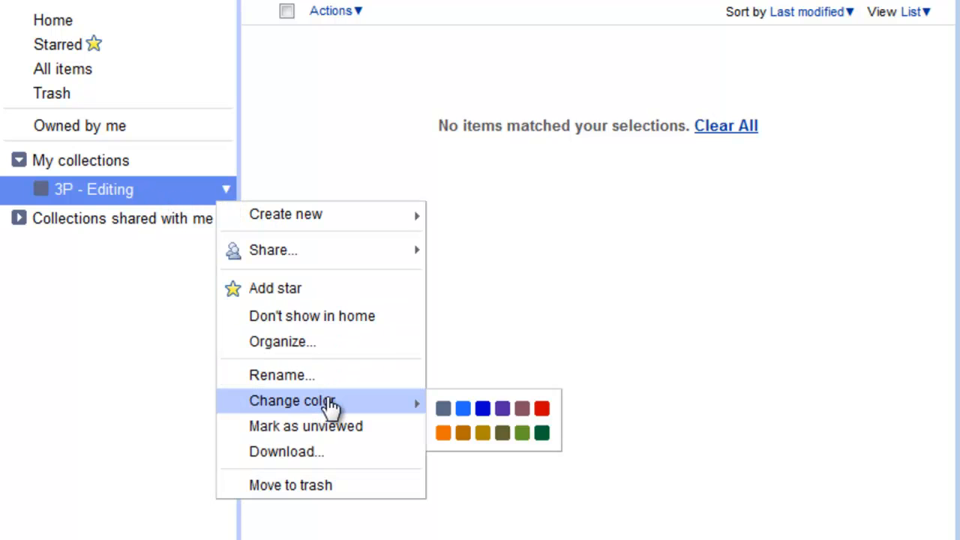
pyautogui.click(542, 409)
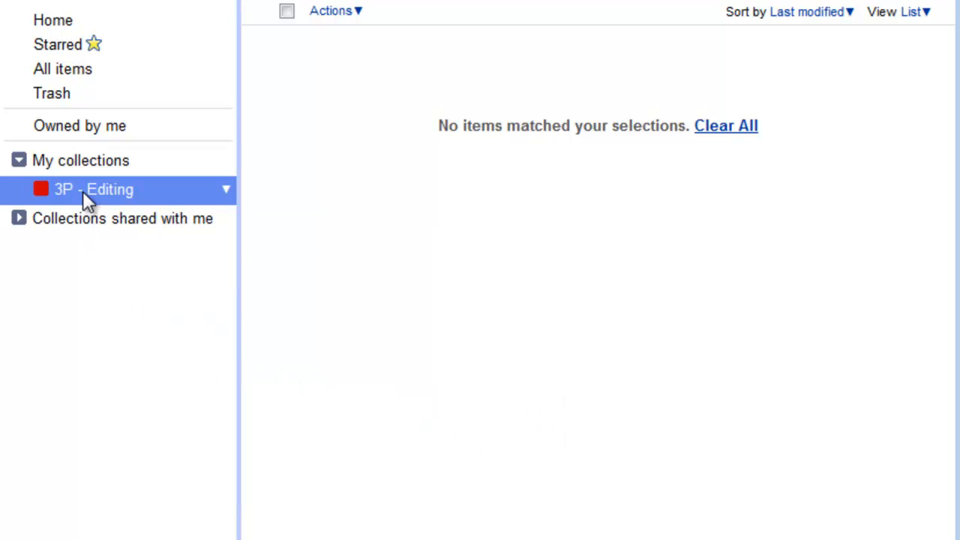
pyautogui.click(226, 196)
pyautogui.moveTo(300, 156)
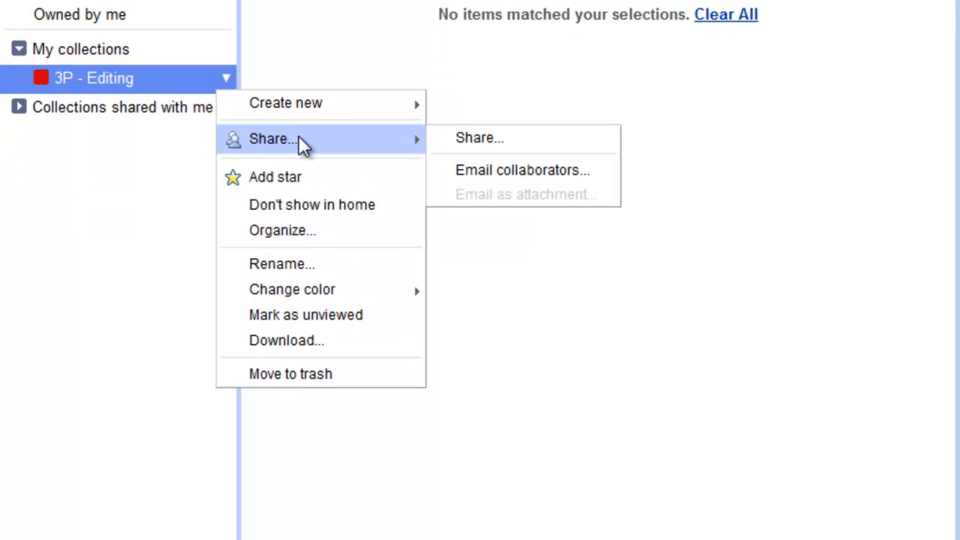
# - Share 3P - Editing with the student's e-mail address as editor, skipping the e-mail notification
pyautogui.click(481, 138)
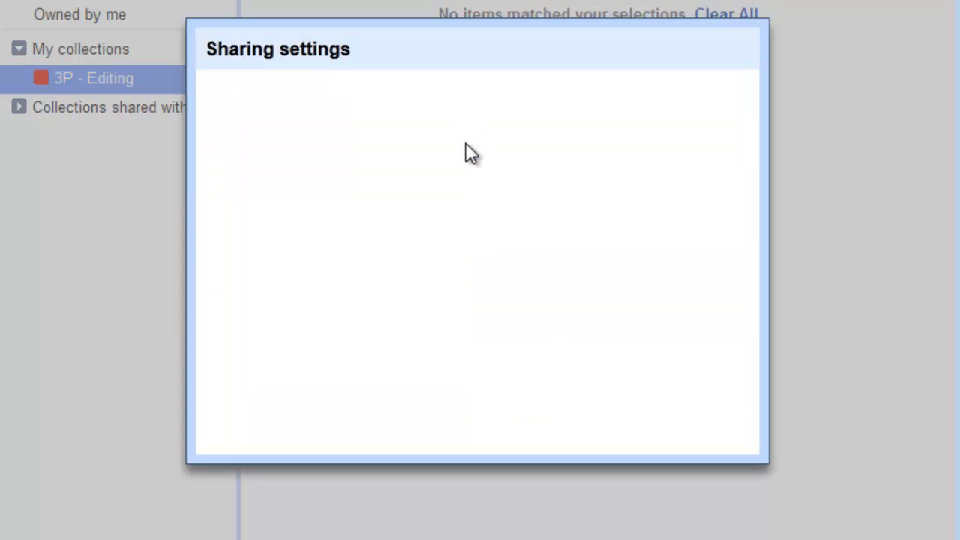
pyautogui.click(400, 344)
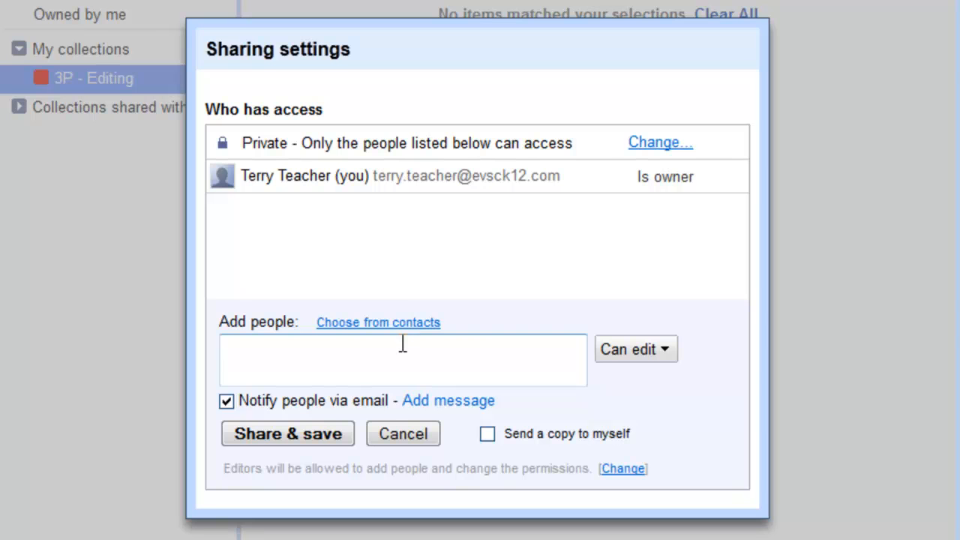
pyautogui.moveTo(315, 73); pyautogui.dragTo(308, 27)
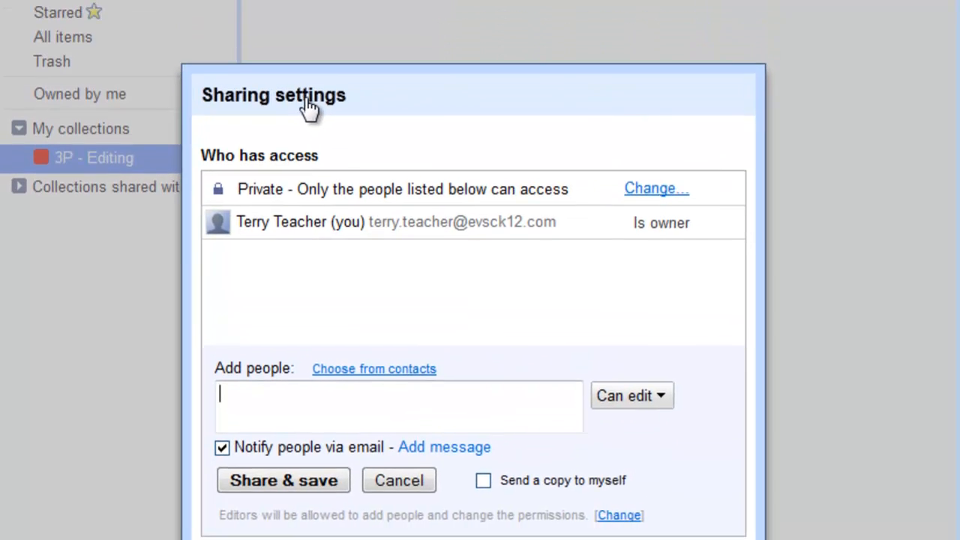
pyautogui.moveTo(308, 108); pyautogui.dragTo(309, 66)
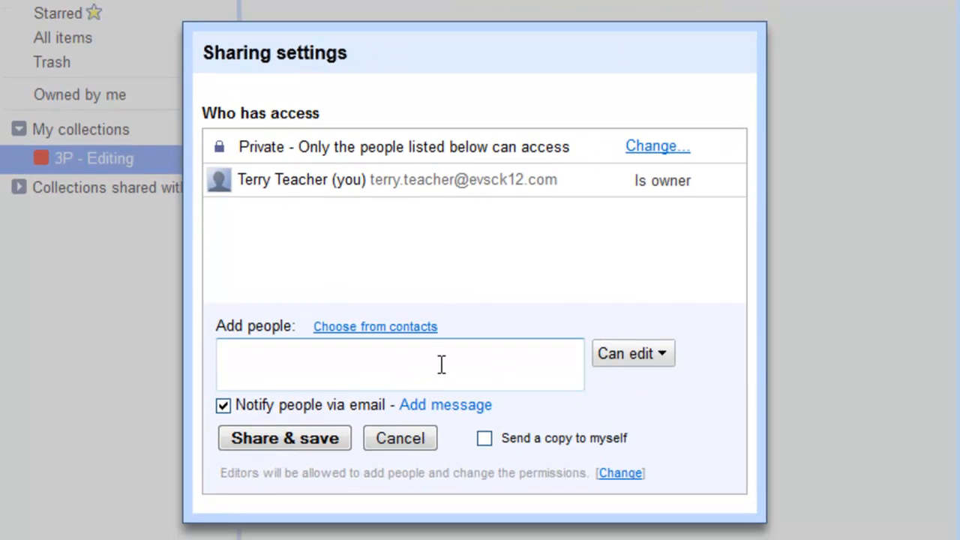
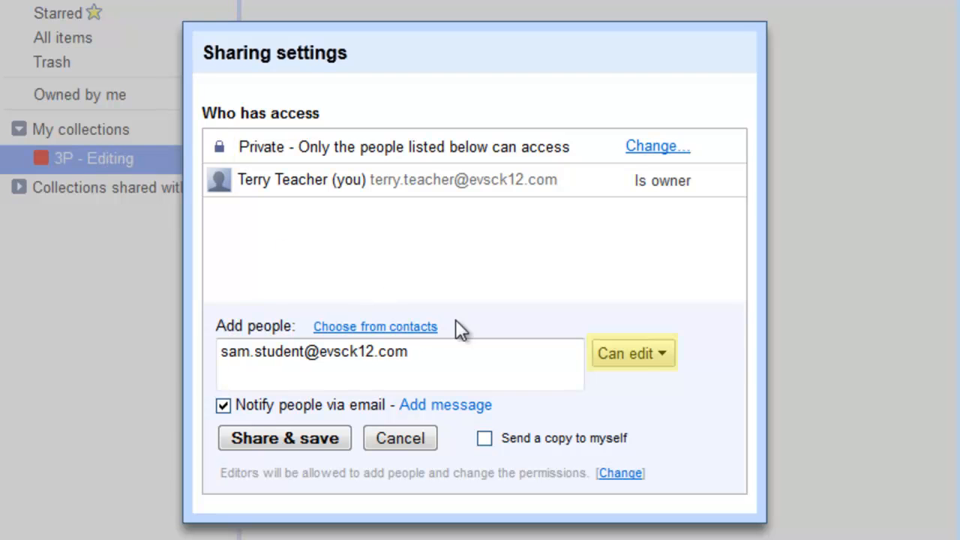
pyautogui.click(224, 406)
pyautogui.click(279, 434)
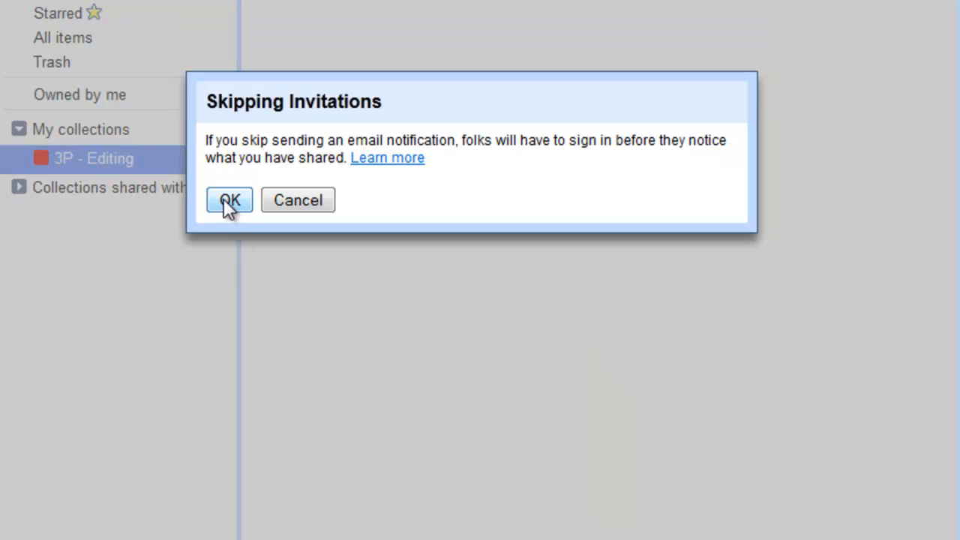
pyautogui.click(224, 198)
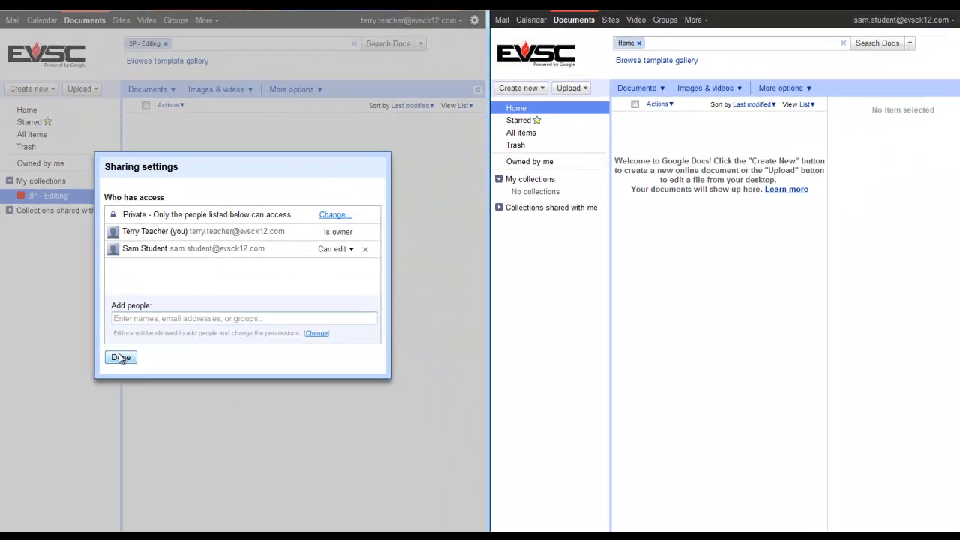
pyautogui.click(238, 476)
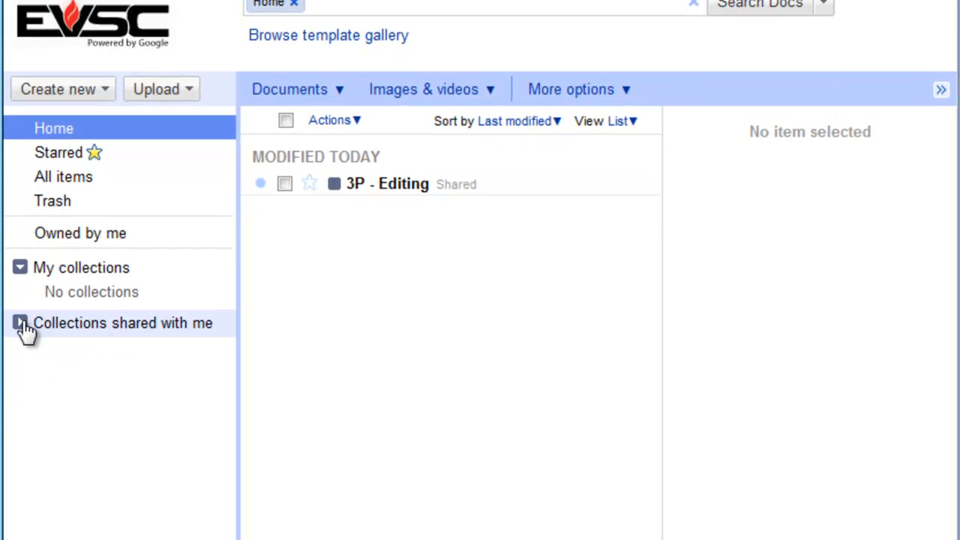
# - In the student's Collections shared with me, colour 3P - Editing red; return the teacher to Home
pyautogui.click(50, 325)
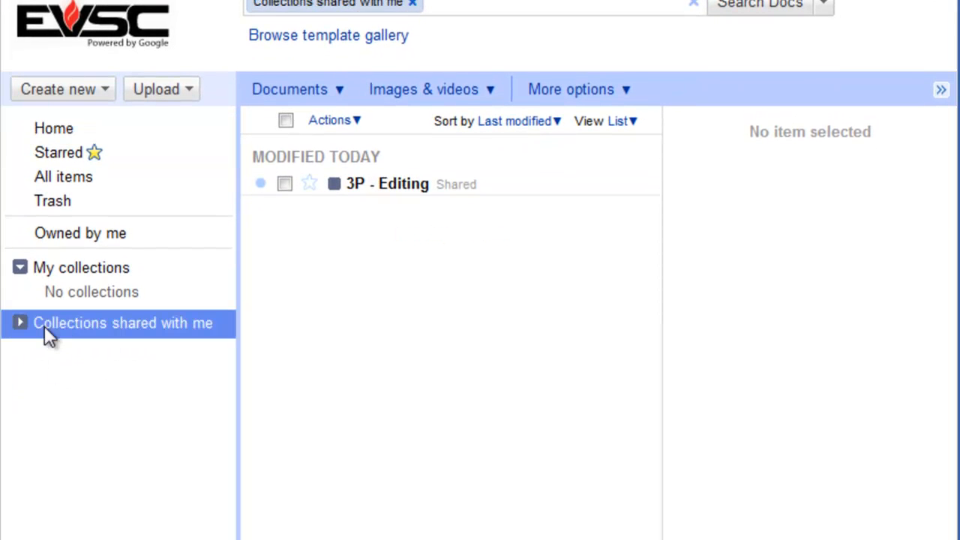
pyautogui.click(20, 326)
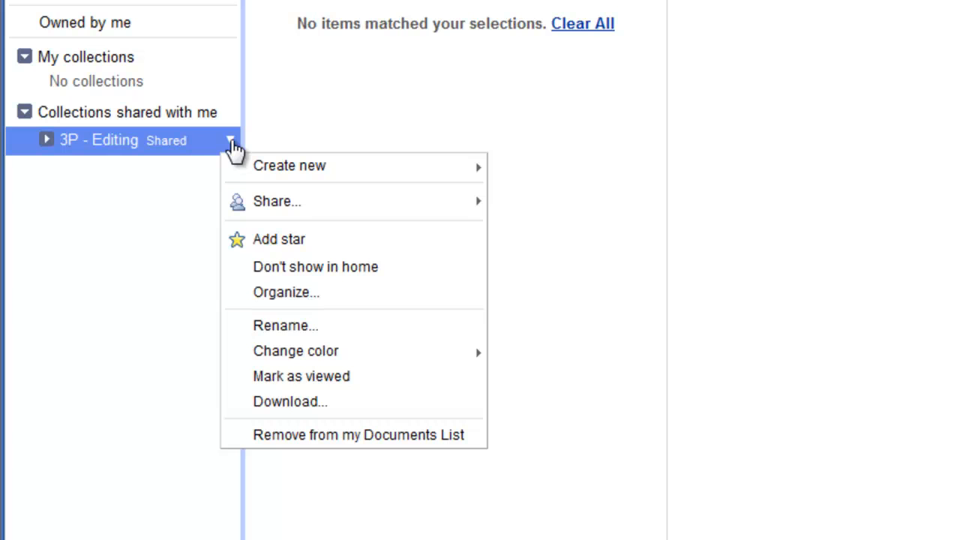
pyautogui.moveTo(354, 355)
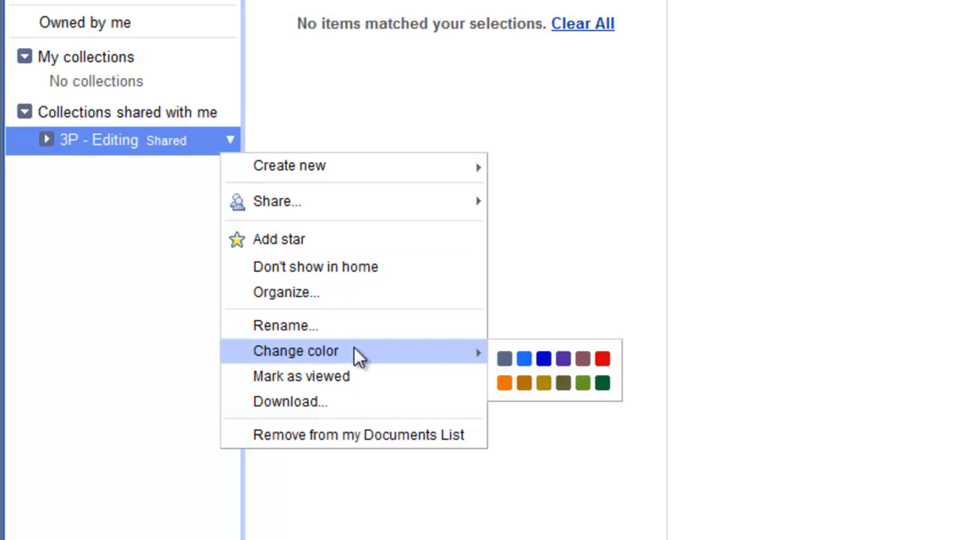
pyautogui.click(603, 360)
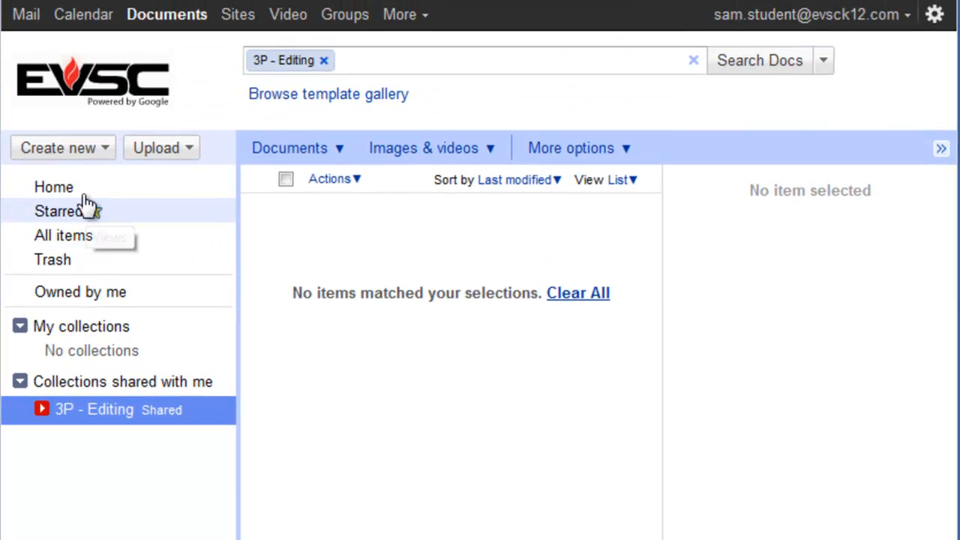
pyautogui.click(83, 189)
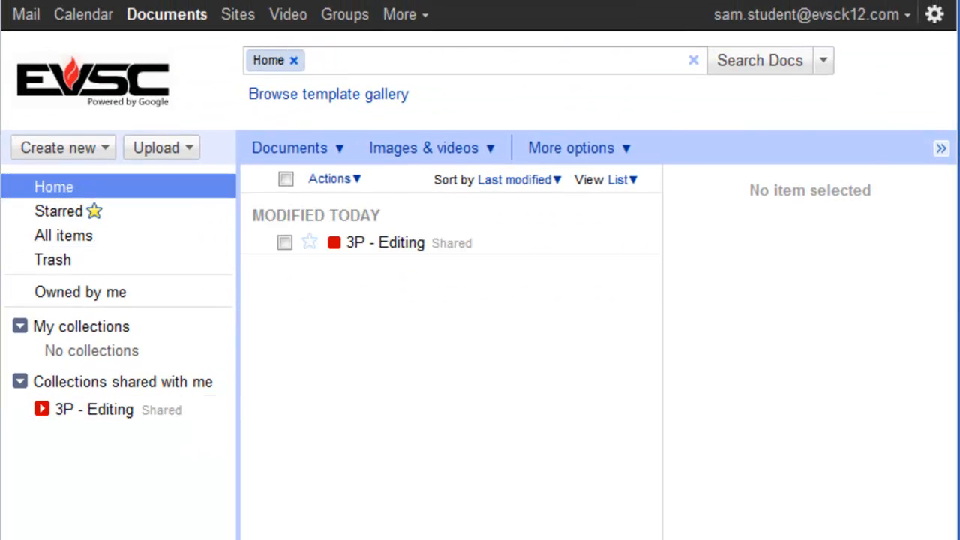
pyautogui.click(26, 111)
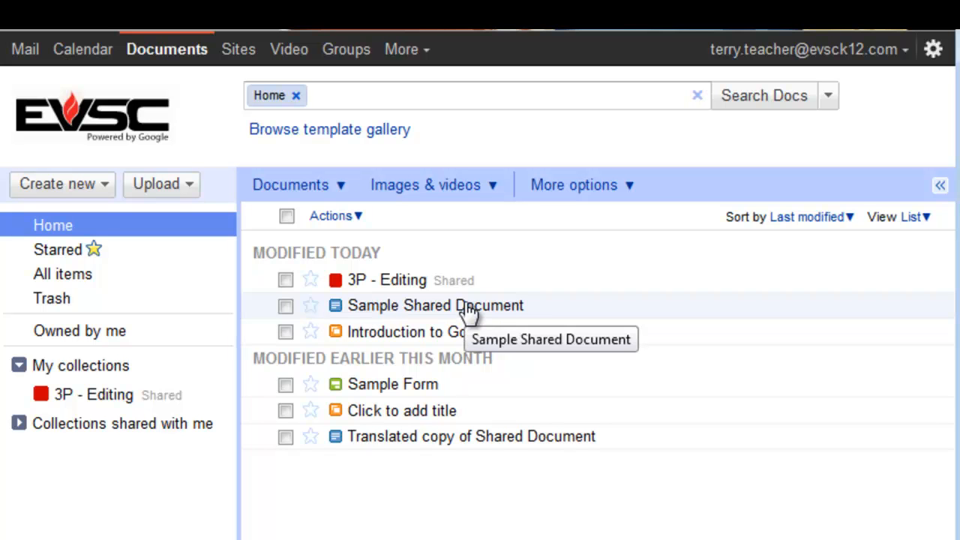
# - File Sample Shared Document into 3P - Editing and open it from both teacher and student views
pyautogui.moveTo(467, 311); pyautogui.dragTo(103, 388)
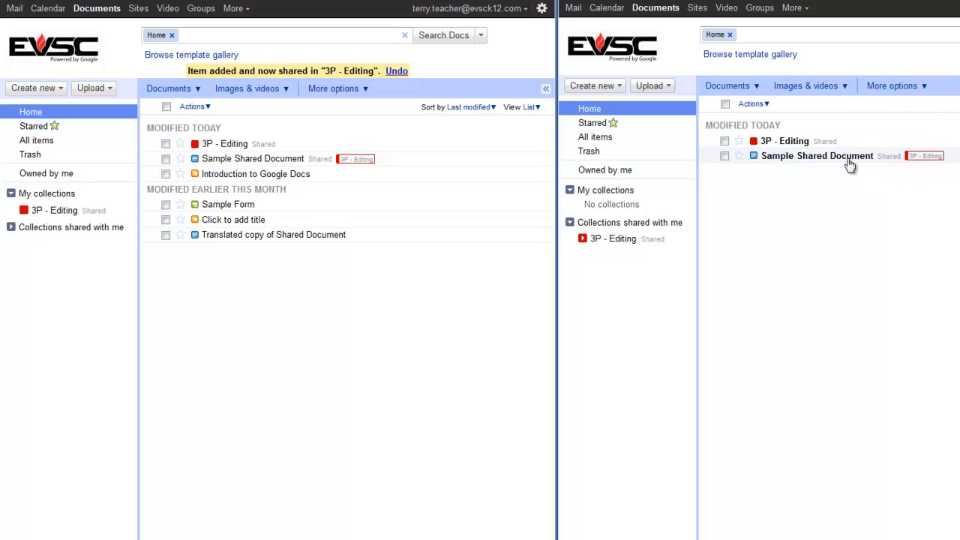
pyautogui.click(605, 243)
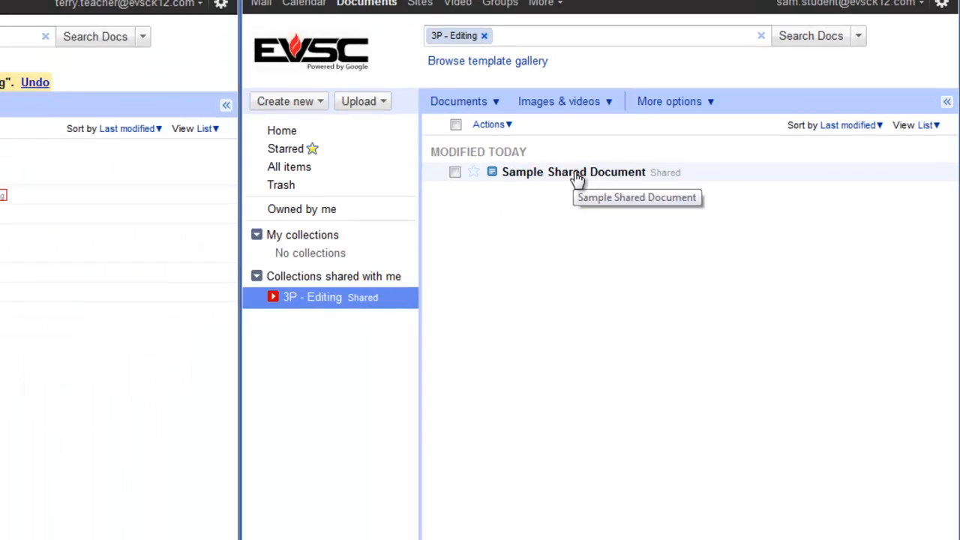
pyautogui.click(703, 141)
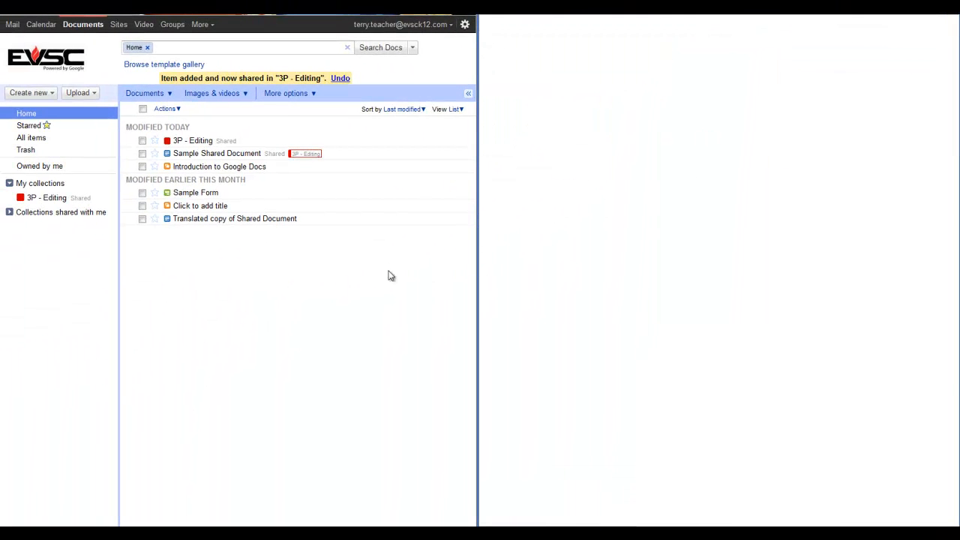
pyautogui.click(196, 156)
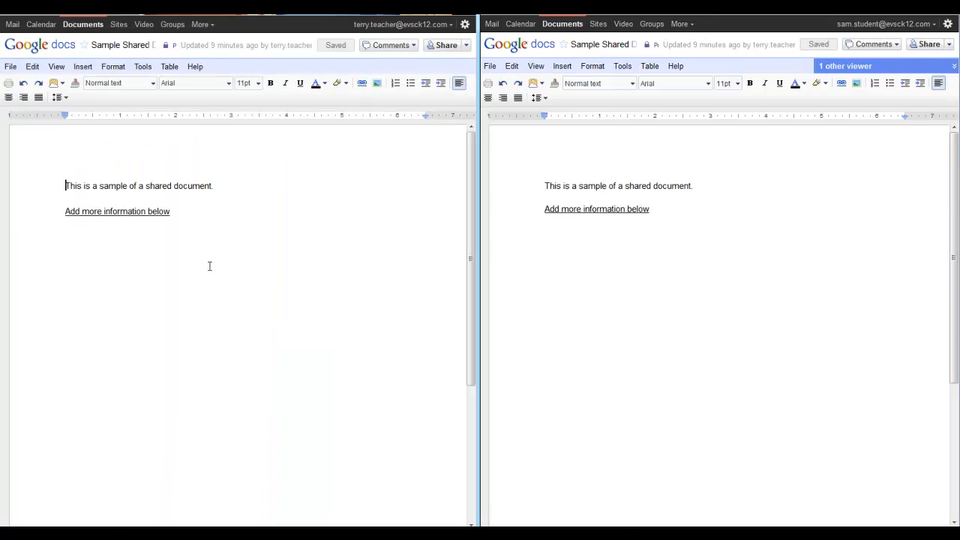
# - As the student, add a new line below the existing text stating the student's name
pyautogui.click(188, 214)
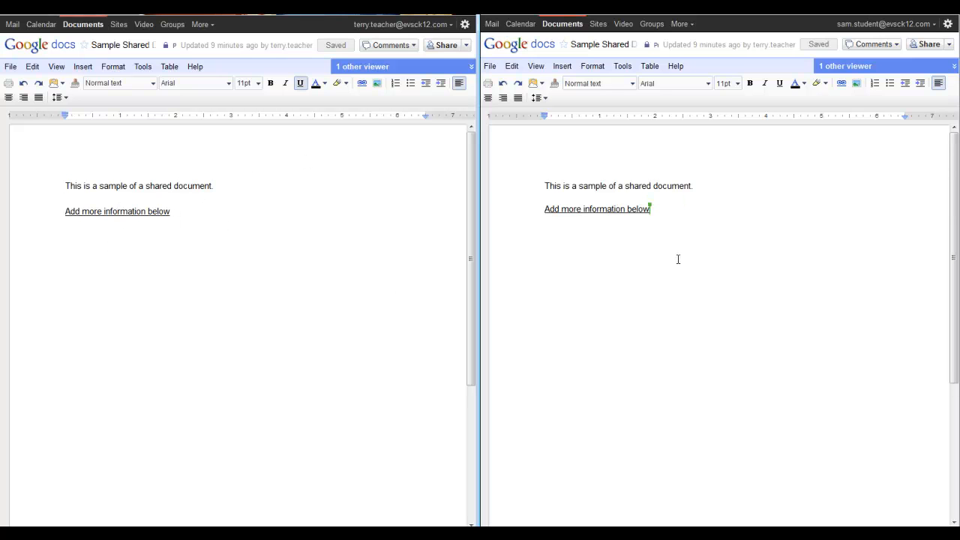
pyautogui.click(671, 213)
pyautogui.press('Return')
pyautogui.write('Add')
pyautogui.press('BackSpace')
pyautogui.press('BackSpace')
pyautogui.press('BackSpace')
pyautogui.write('Sam t')
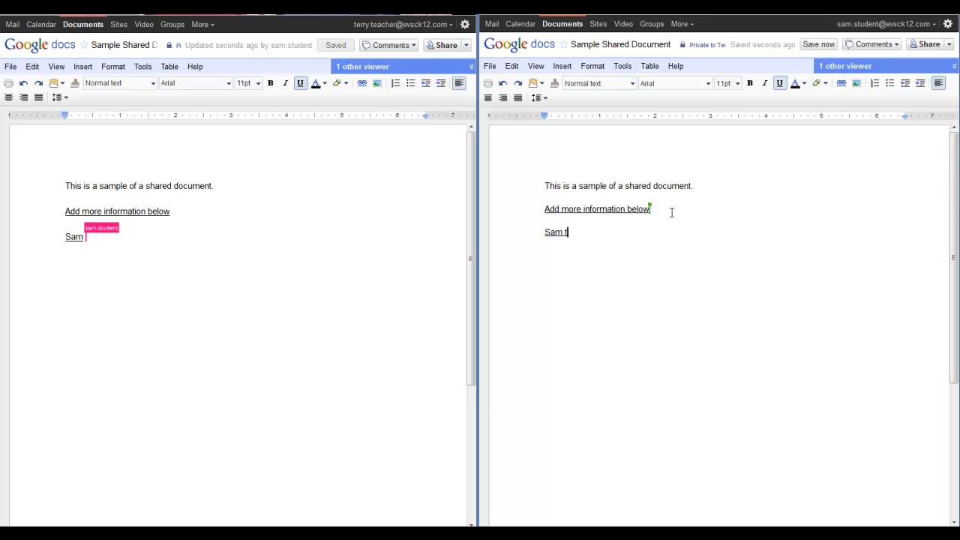
pyautogui.write('he Student is my name.')
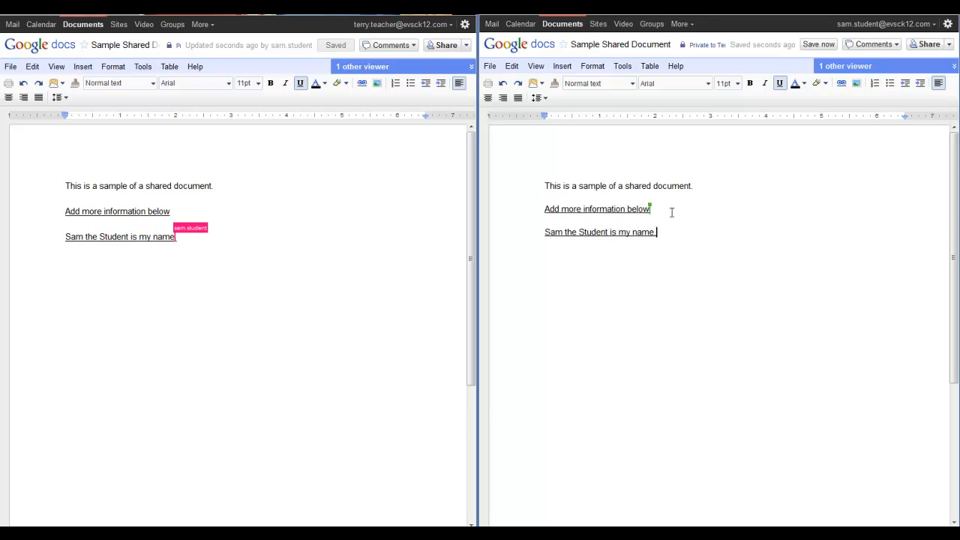
# - In the teacher's copy, remove the underline from the new sentence and save the document
pyautogui.moveTo(663, 231); pyautogui.dragTo(546, 238)
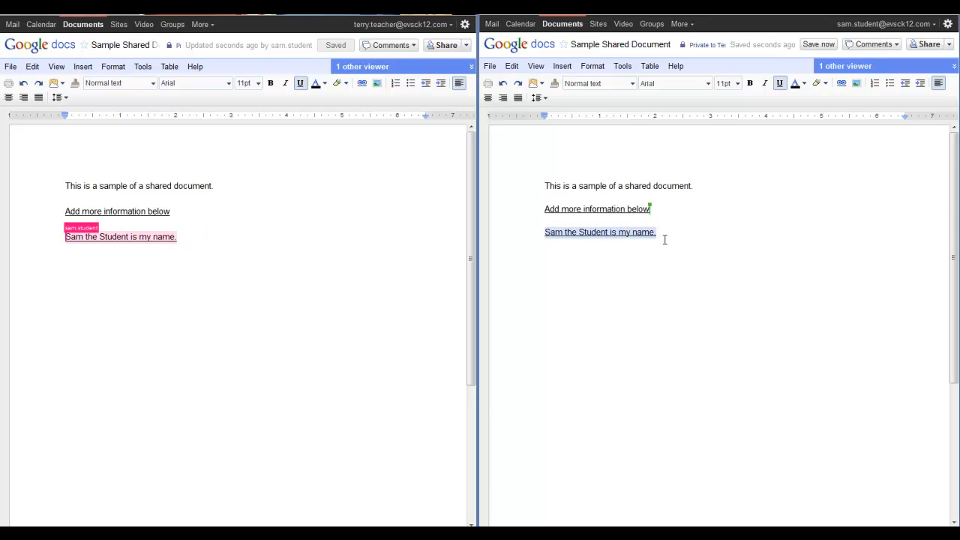
pyautogui.click(189, 241)
pyautogui.moveTo(189, 241); pyautogui.dragTo(63, 238)
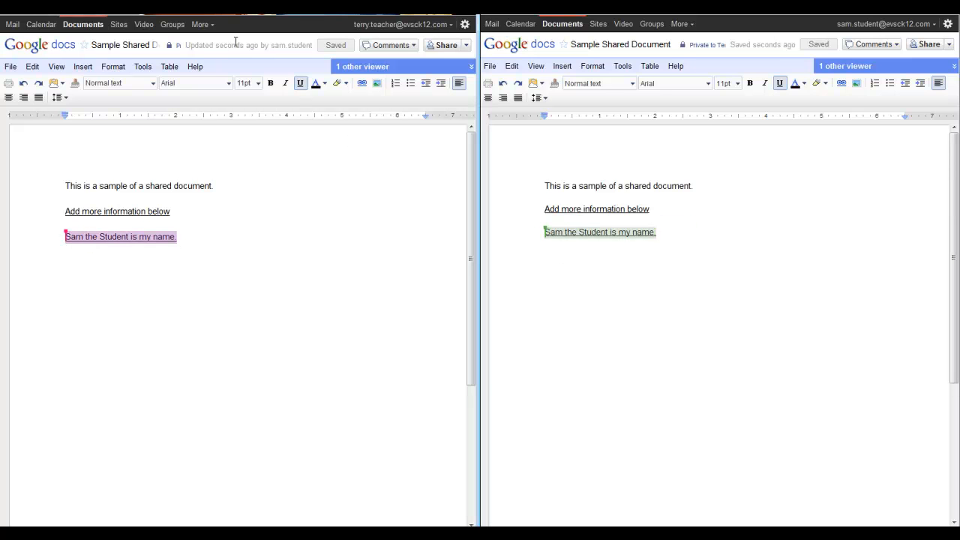
pyautogui.click(300, 83)
pyautogui.click(252, 263)
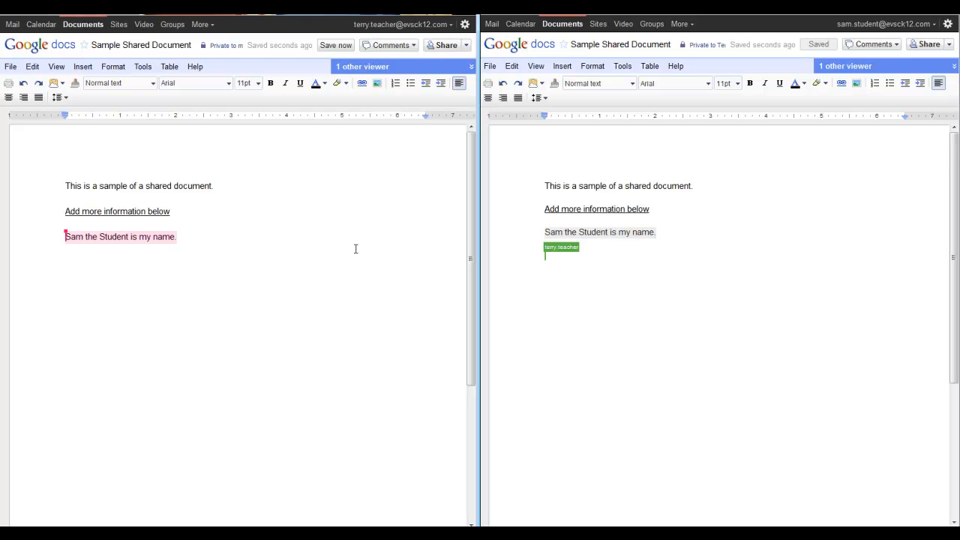
pyautogui.doubleClick(715, 265)
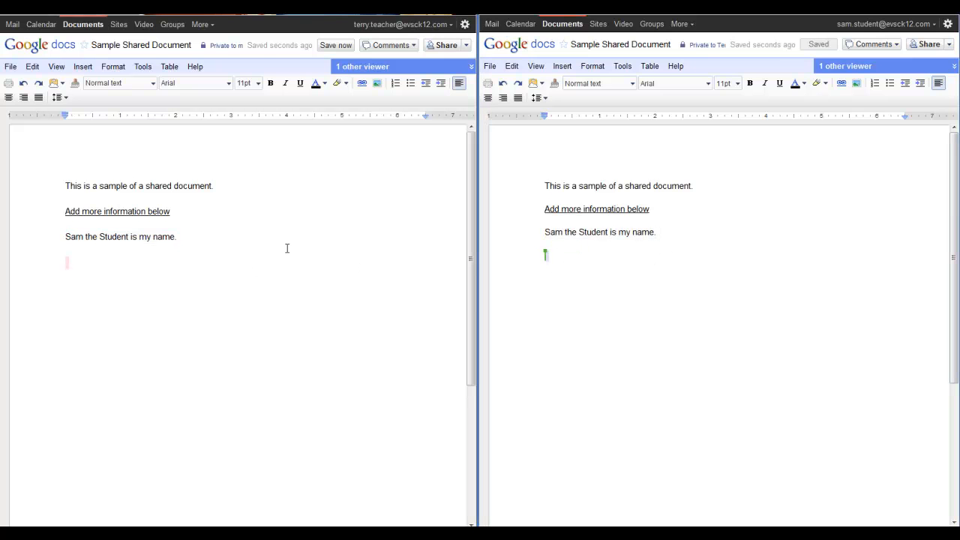
pyautogui.click(335, 45)
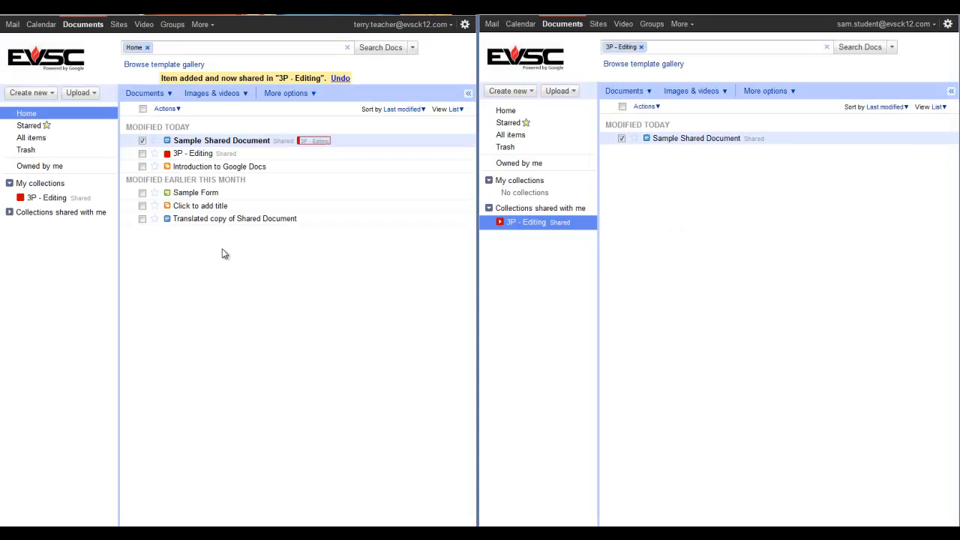
# - Deselect Sample Shared Document and Introduction to Google Docs in the teacher's Home list
pyautogui.click(142, 140)
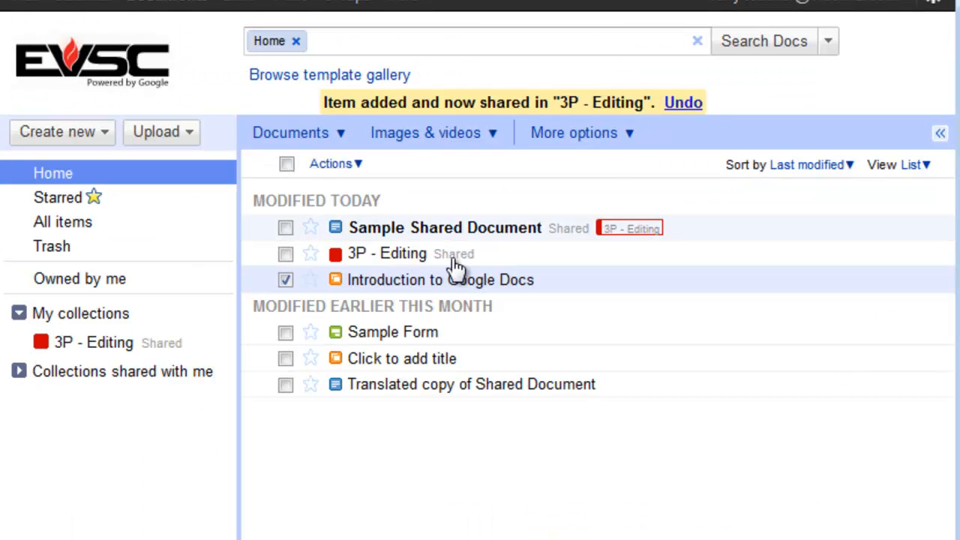
pyautogui.click(285, 279)
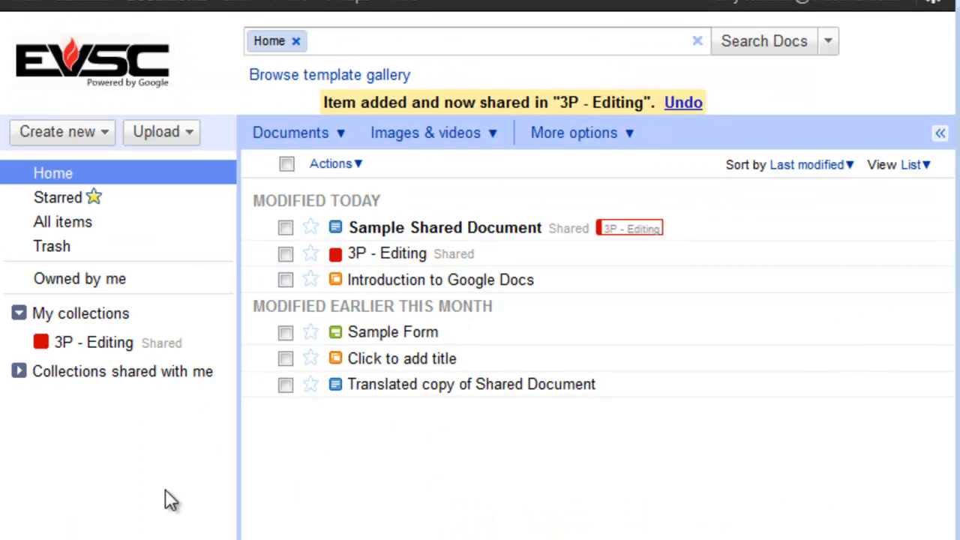
pyautogui.click(57, 129)
# - Create a new collection named '3P - VIEW ONLY'
pyautogui.click(81, 293)
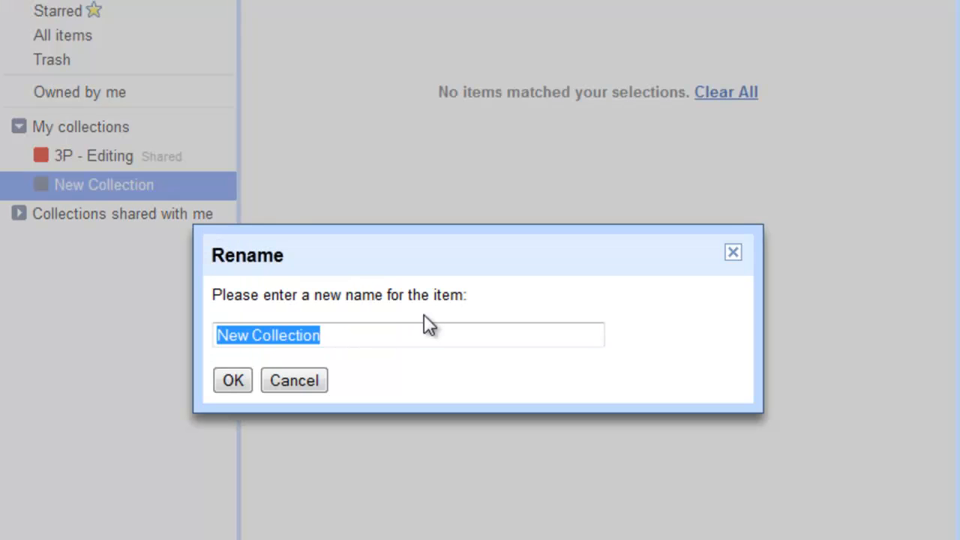
pyautogui.write('3P - View')
pyautogui.press('BackSpace')
pyautogui.press('BackSpace')
pyautogui.press('BackSpace')
pyautogui.write('IEW ONLY')
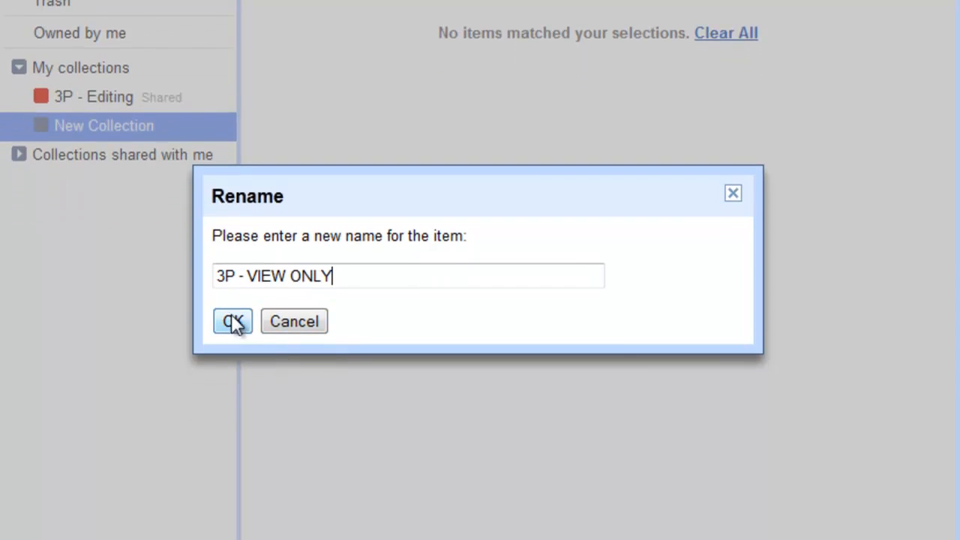
pyautogui.click(232, 321)
# - Change the 3P - VIEW ONLY collection's colour to dark green
pyautogui.click(226, 126)
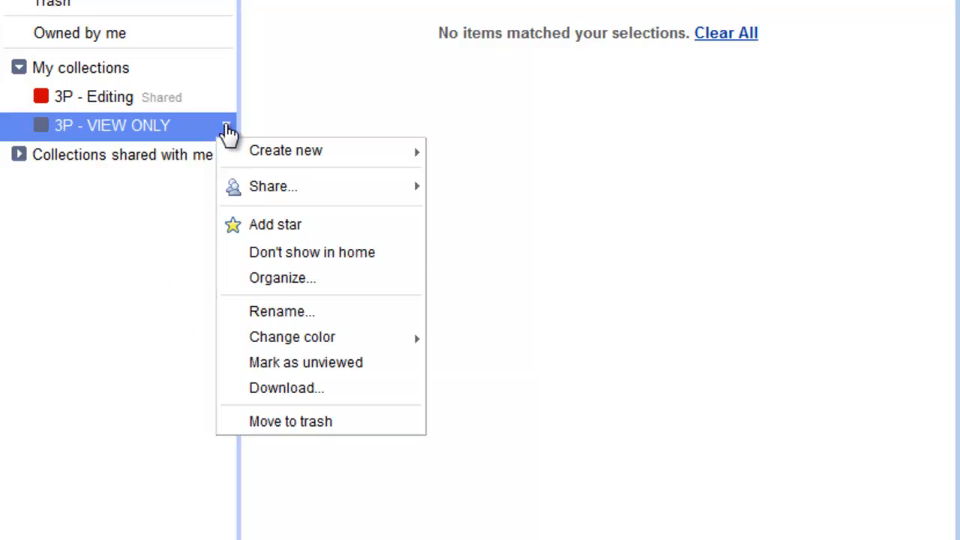
pyautogui.moveTo(319, 347)
pyautogui.click(542, 369)
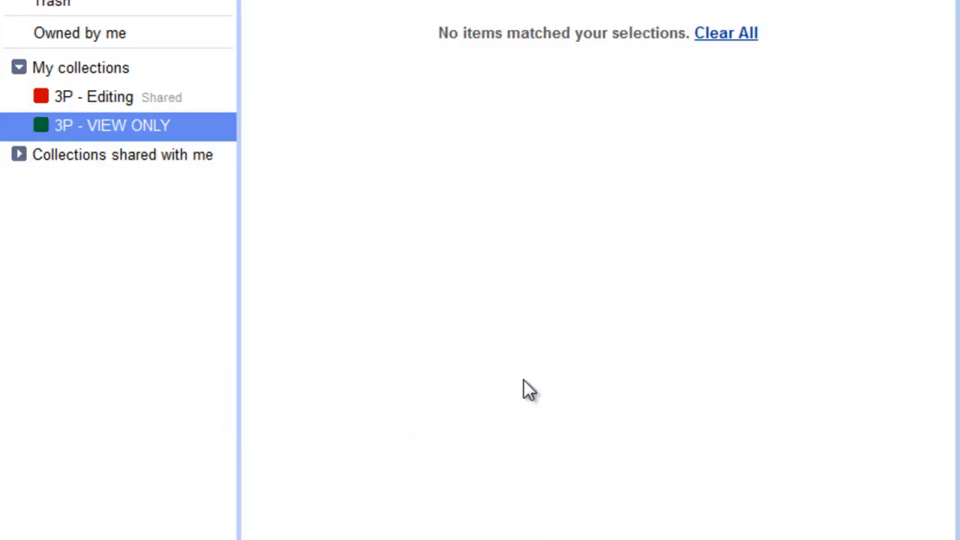
pyautogui.click(228, 128)
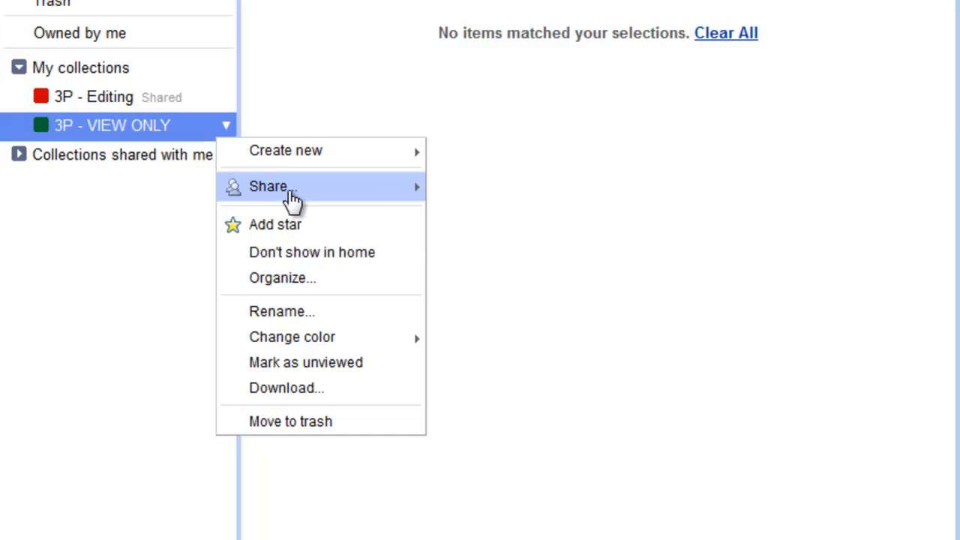
# - Share 3P - VIEW ONLY with the student's address as Can view, with notification turned off
pyautogui.moveTo(297, 195)
pyautogui.click(476, 187)
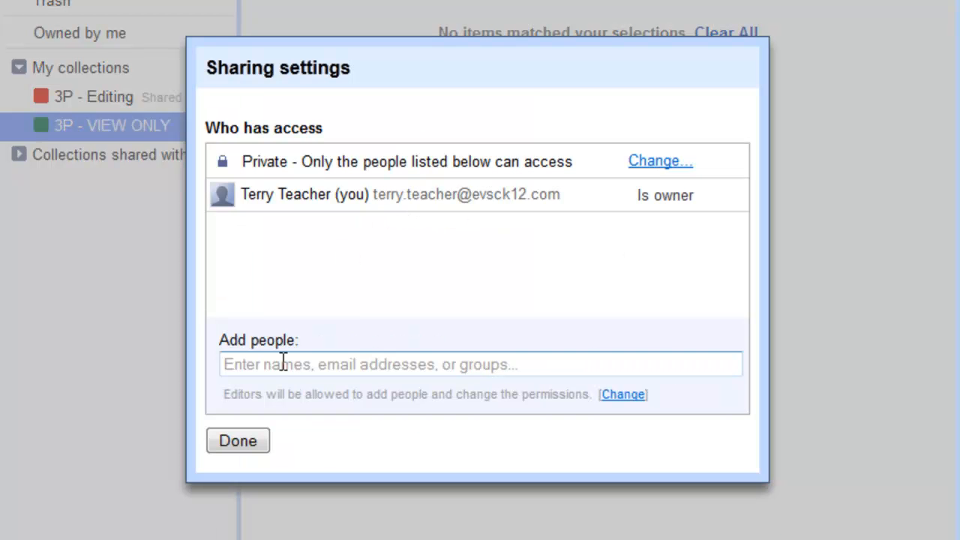
pyautogui.click(283, 362)
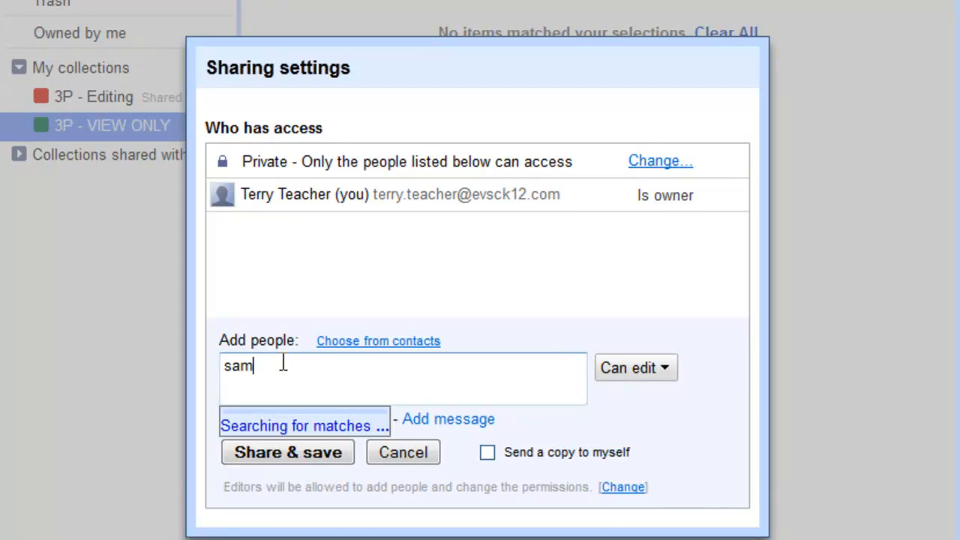
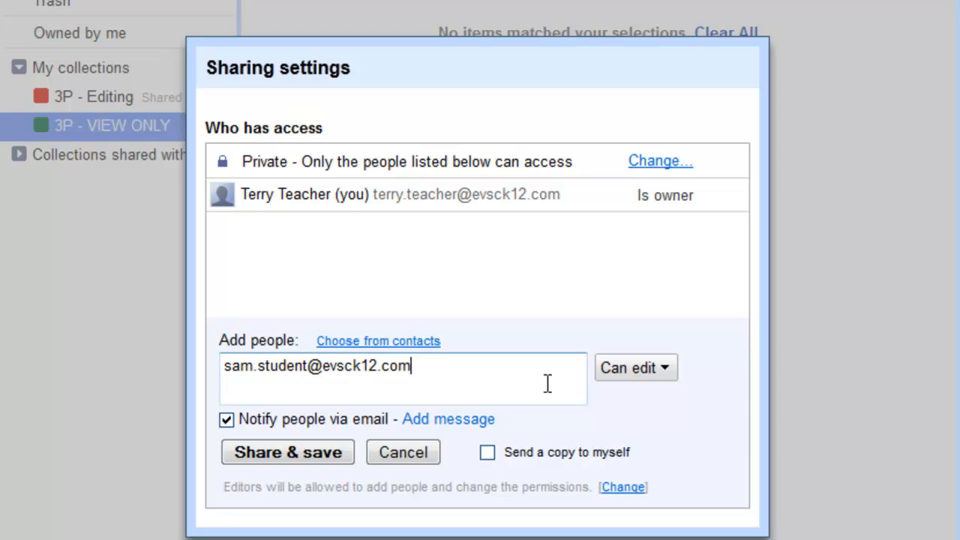
pyautogui.click(634, 372)
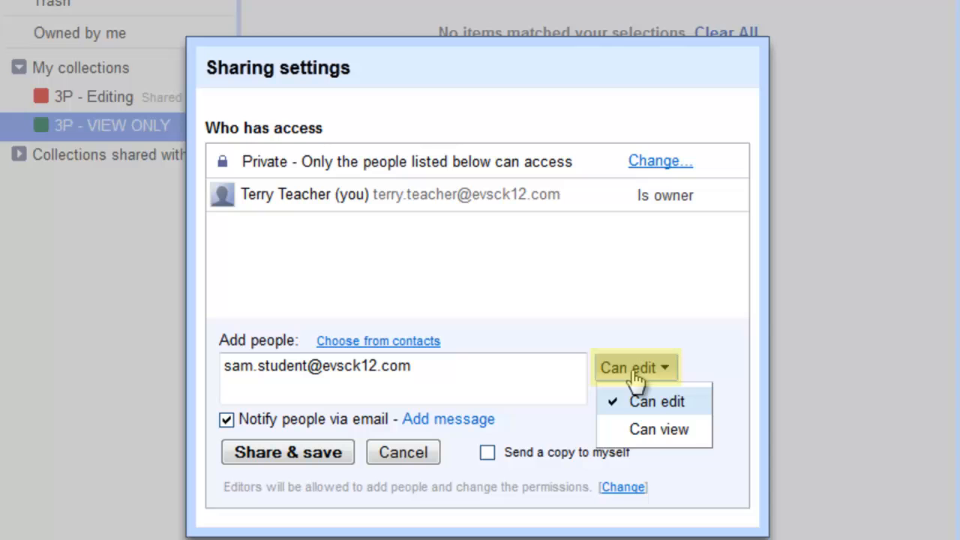
pyautogui.click(650, 432)
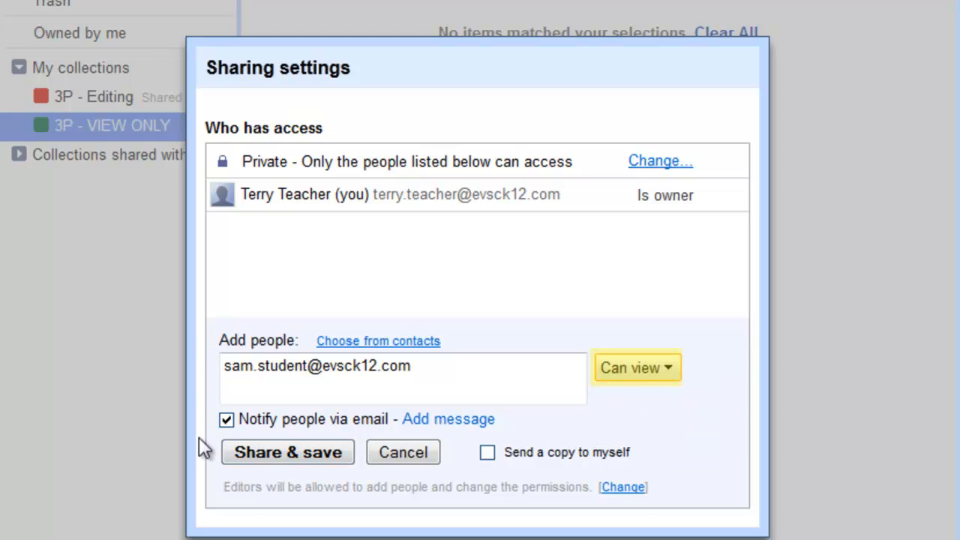
pyautogui.click(227, 420)
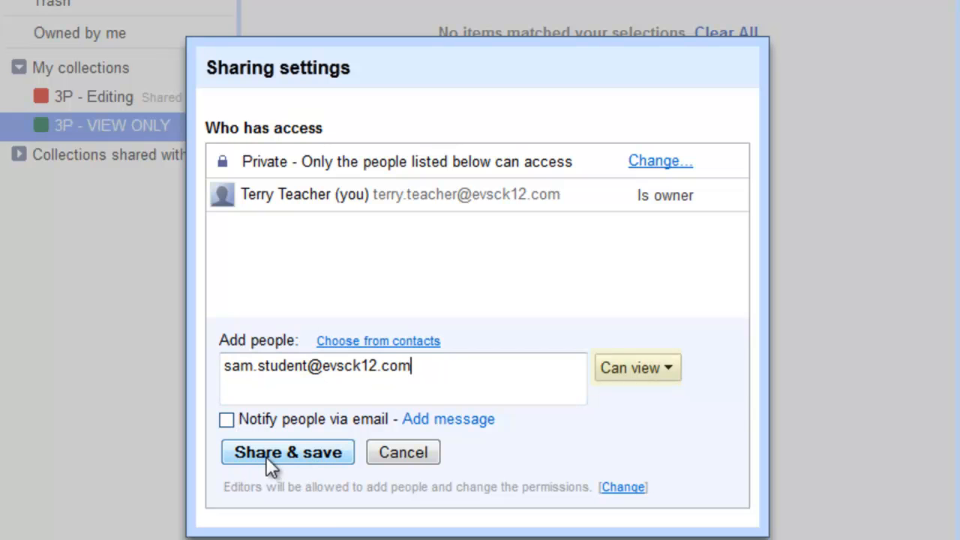
pyautogui.click(269, 457)
pyautogui.click(227, 141)
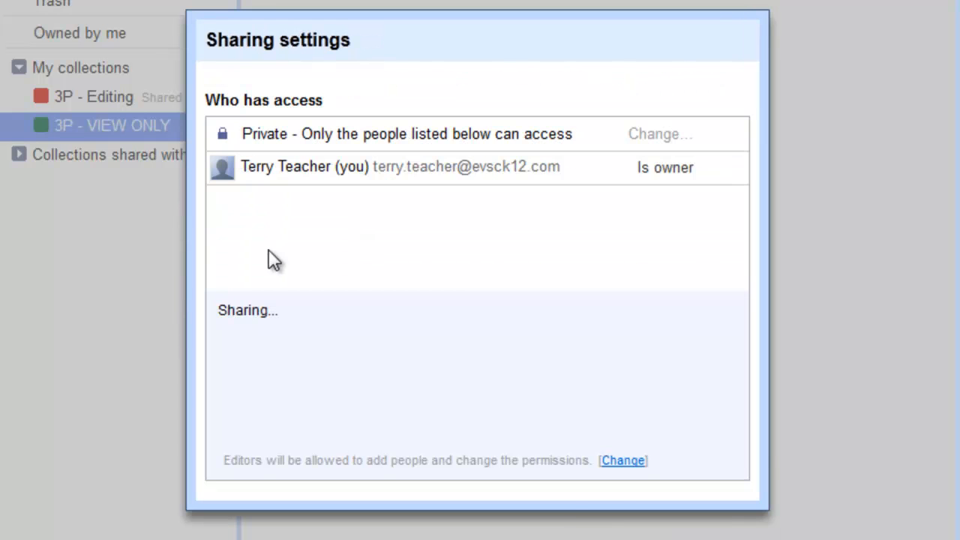
pyautogui.click(248, 414)
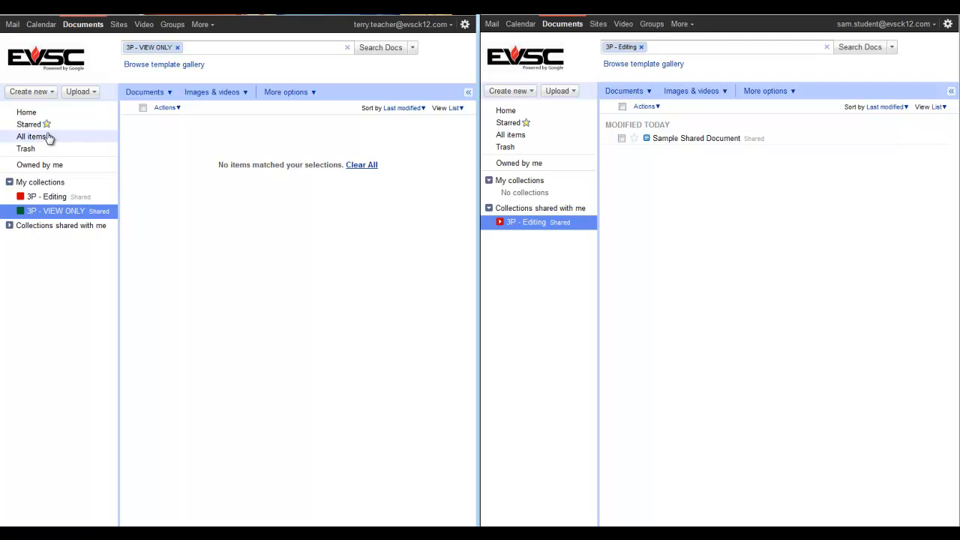
# - Bring up the student's Home list, reload it, and expand the collections shared with the student
pyautogui.click(27, 113)
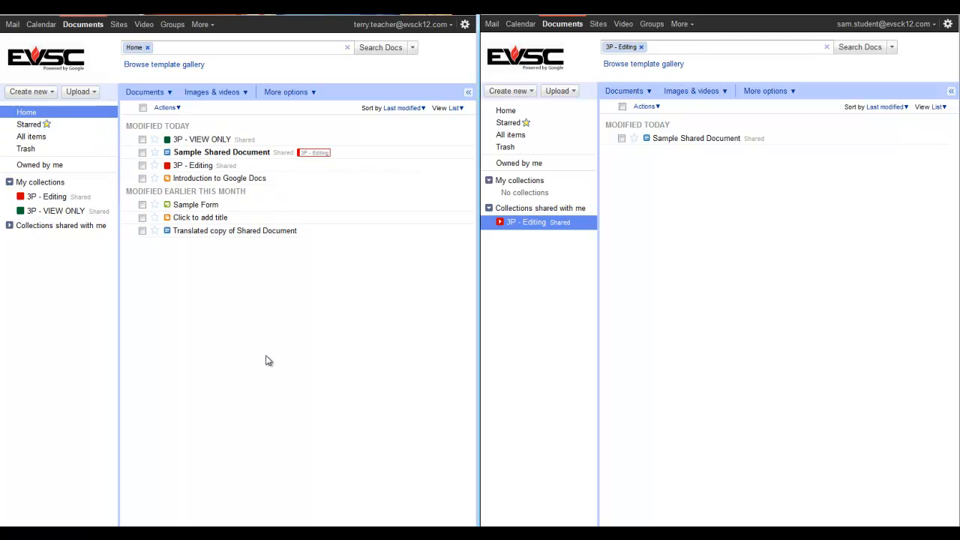
pyautogui.click(506, 111)
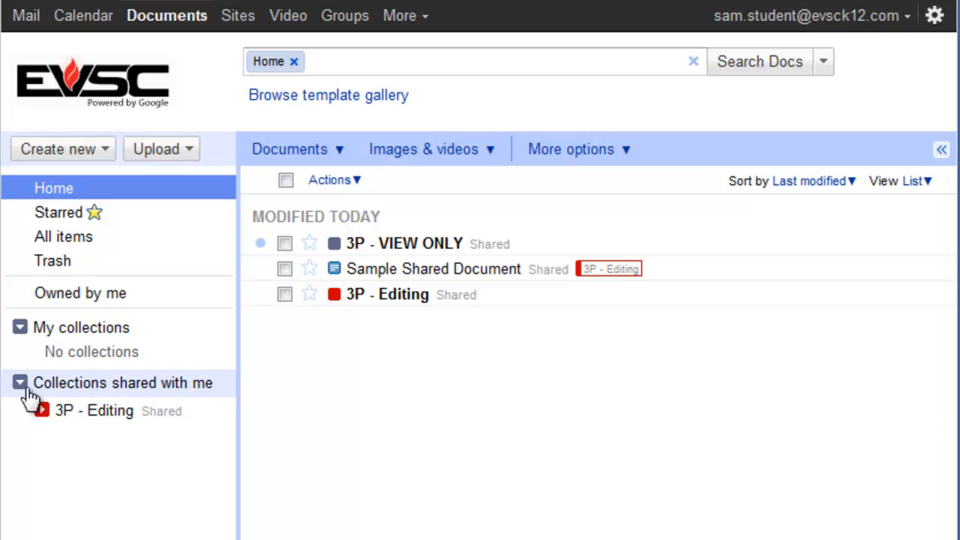
pyautogui.click(64, 384)
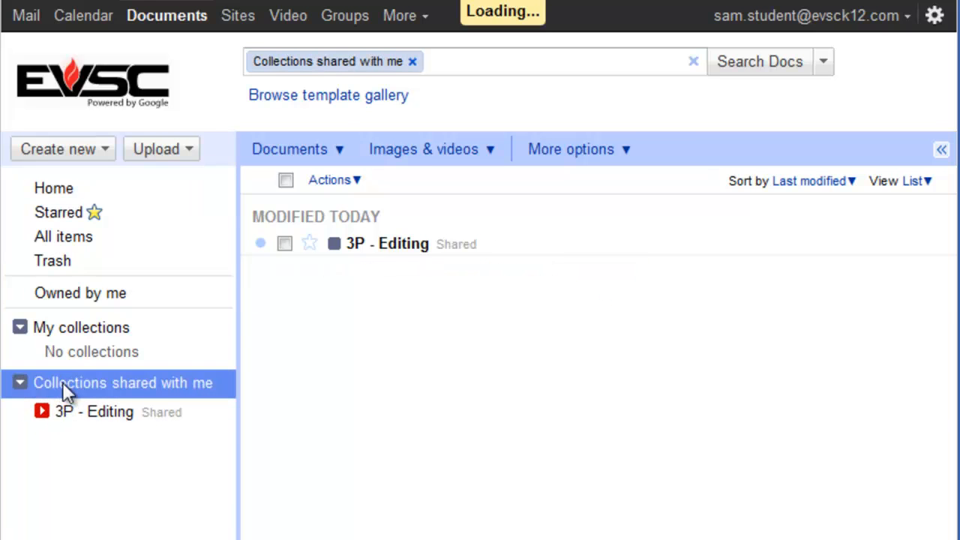
pyautogui.press('F5')
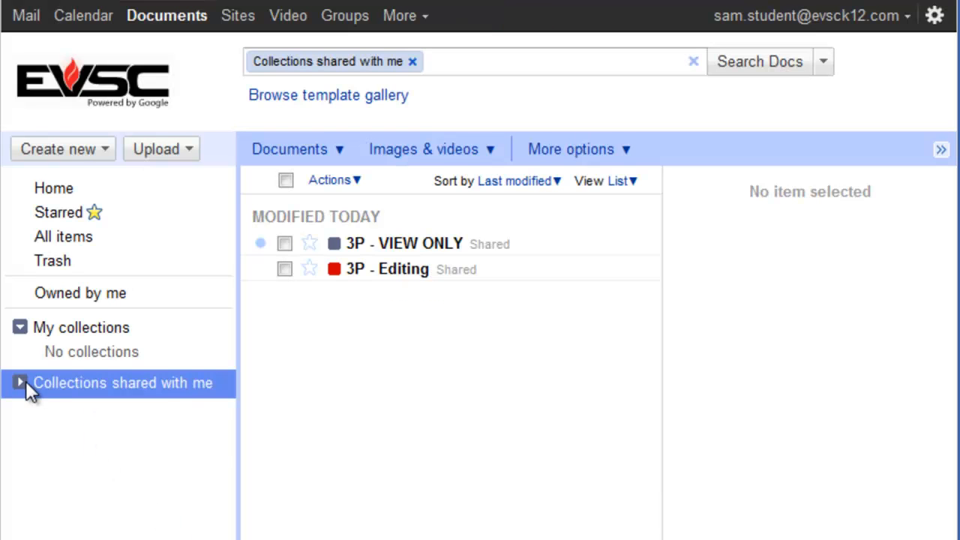
pyautogui.click(20, 384)
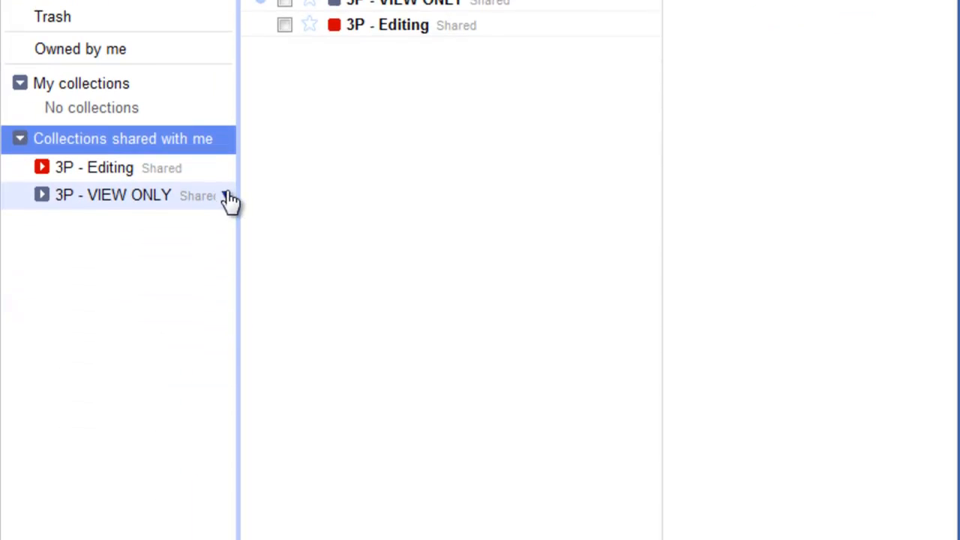
# - Change the student's 3P - VIEW ONLY collection colour to blue, then go back to Home
pyautogui.click(225, 197)
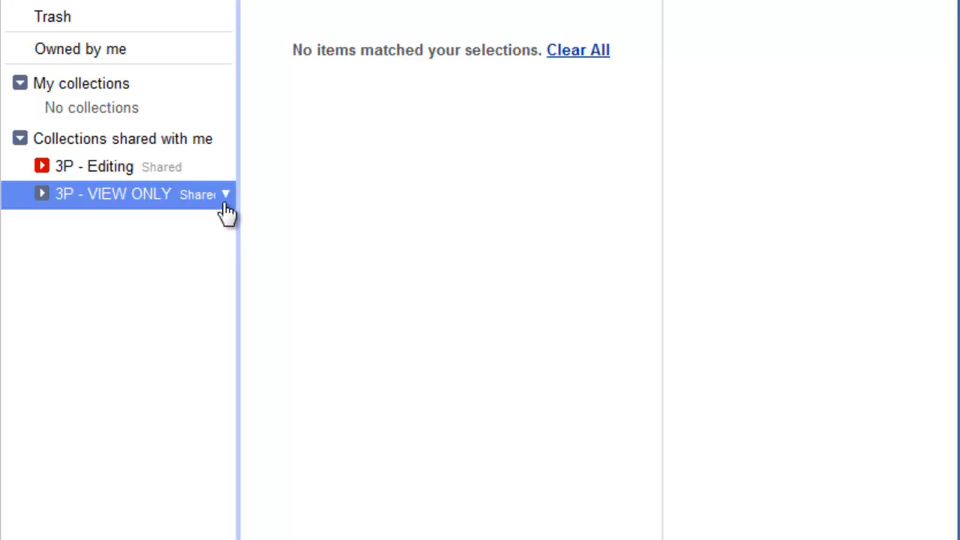
pyautogui.click(226, 195)
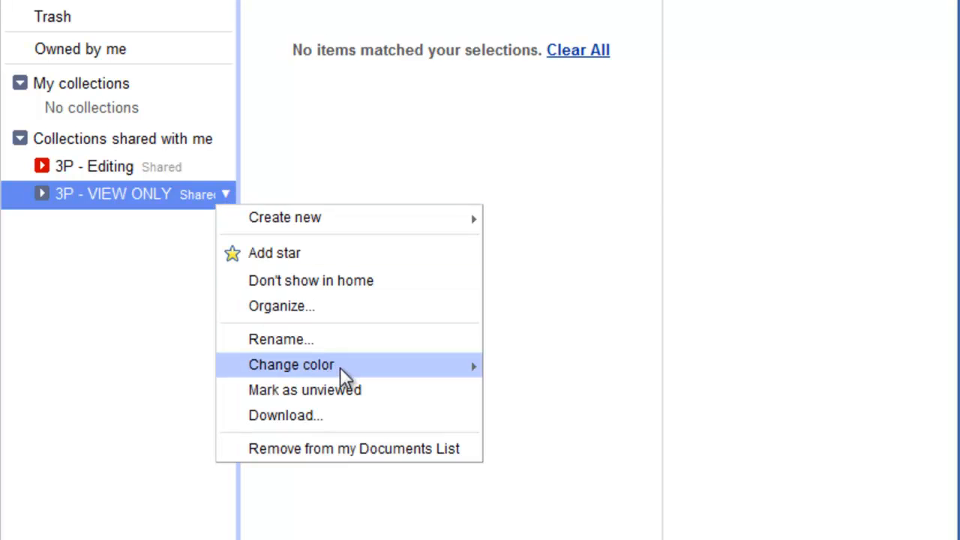
pyautogui.moveTo(425, 366)
pyautogui.click(558, 372)
pyautogui.scroll(3, 77, 372)
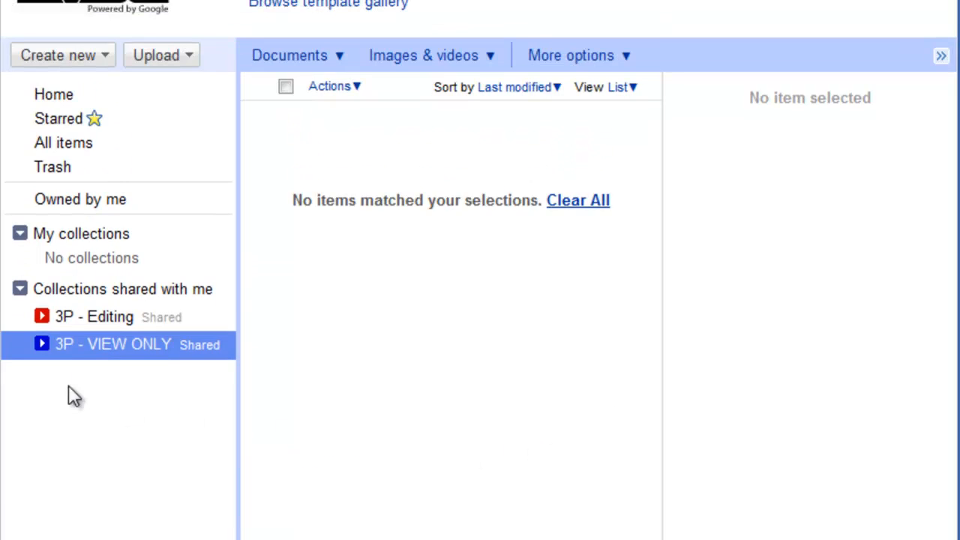
pyautogui.click(70, 186)
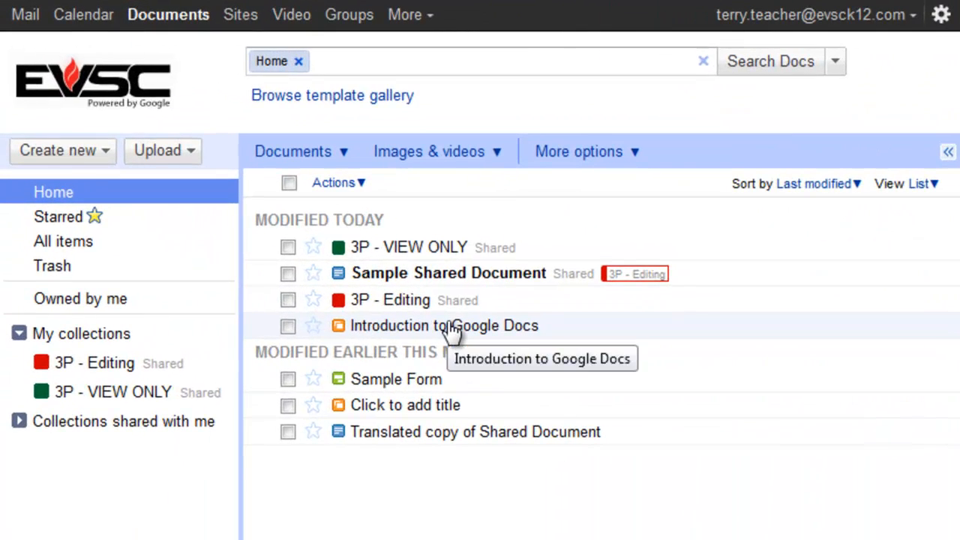
# - From the teacher's list, file 'Introduction to Google Docs' under 3P - VIEW ONLY in the sidebar
pyautogui.moveTo(455, 332); pyautogui.dragTo(87, 375)
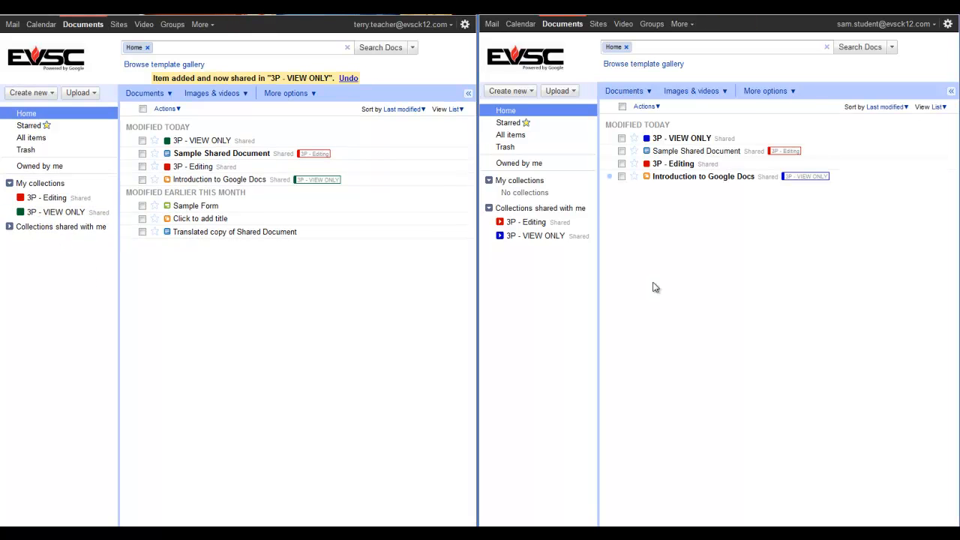